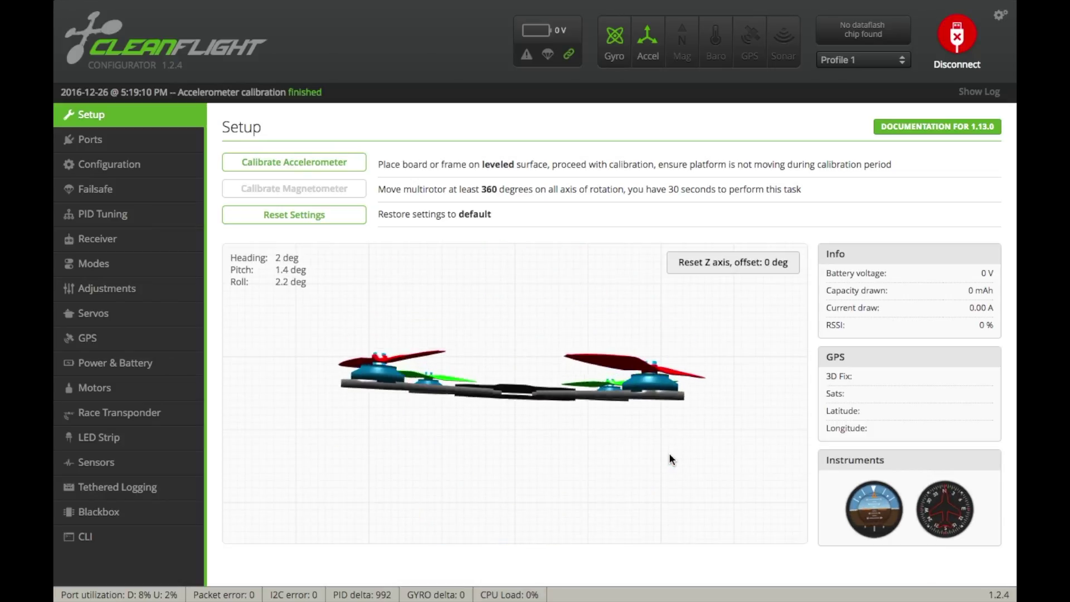
Go to the general Configuration settings page from the sidebar
click(162, 176)
Check the mixer frame types on the Configuration page and keep Quad X
click(134, 144)
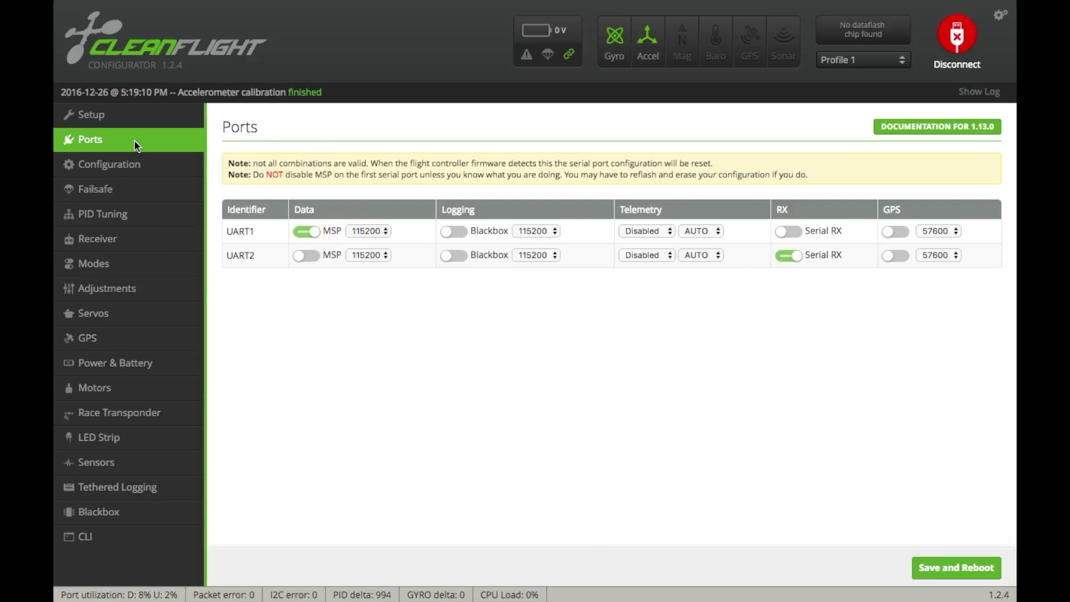
click(109, 164)
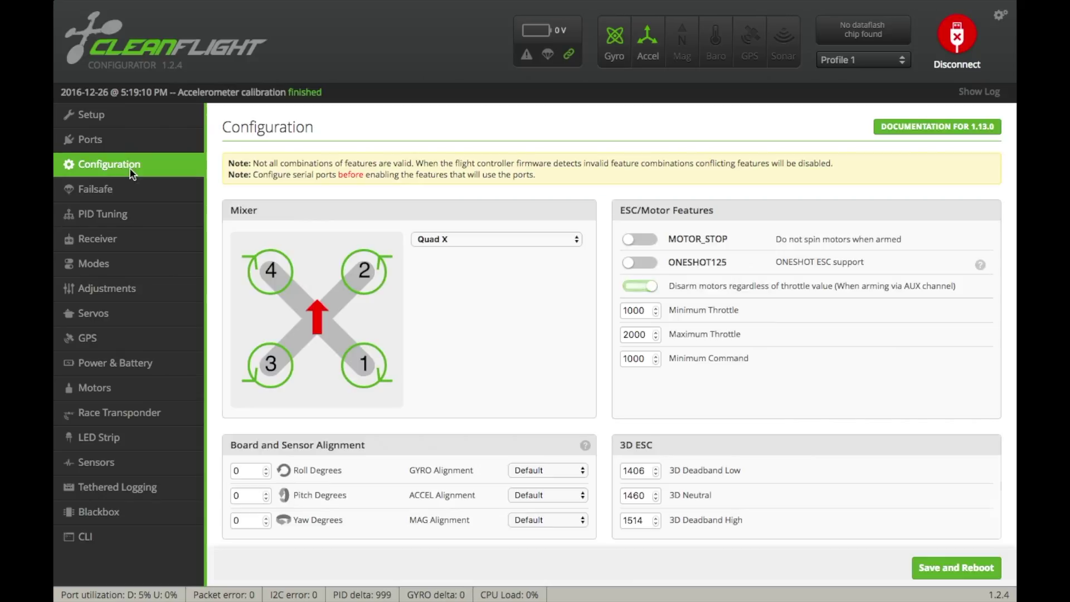
scroll(480, 377, down, 1)
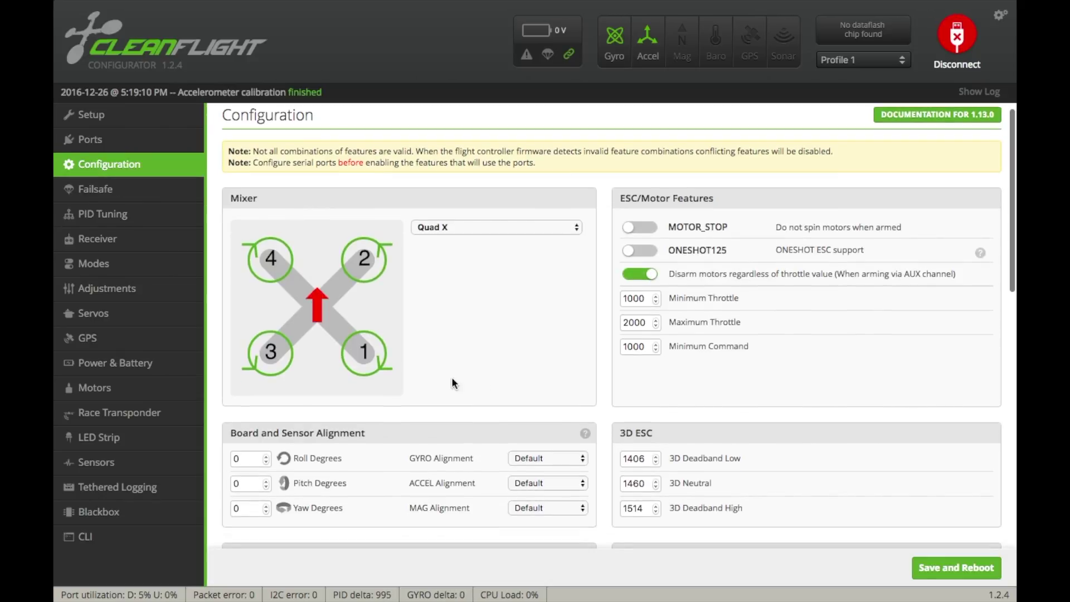
click(468, 229)
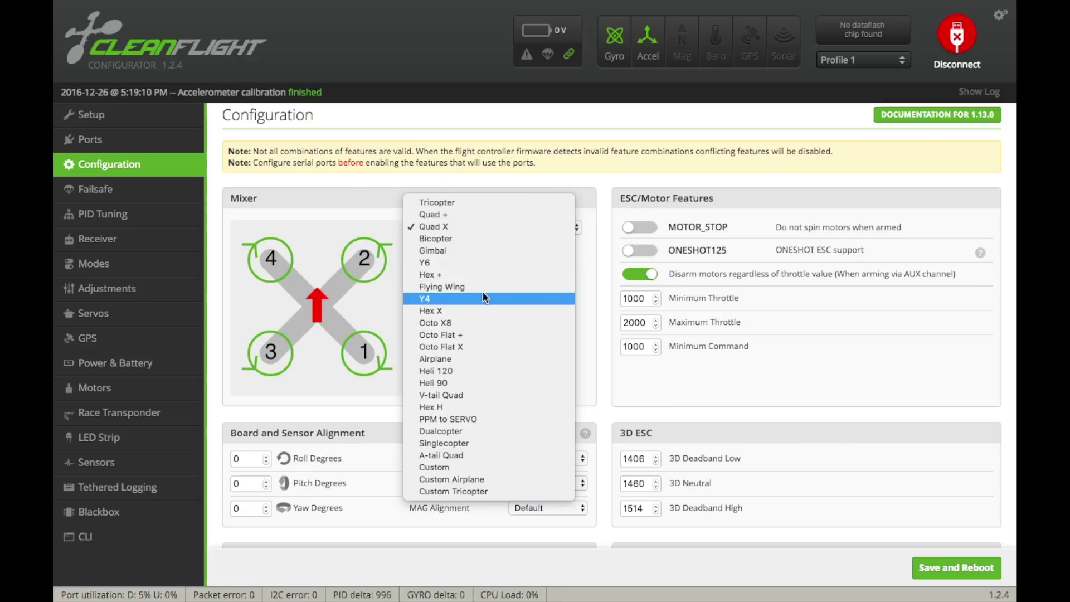
click(620, 395)
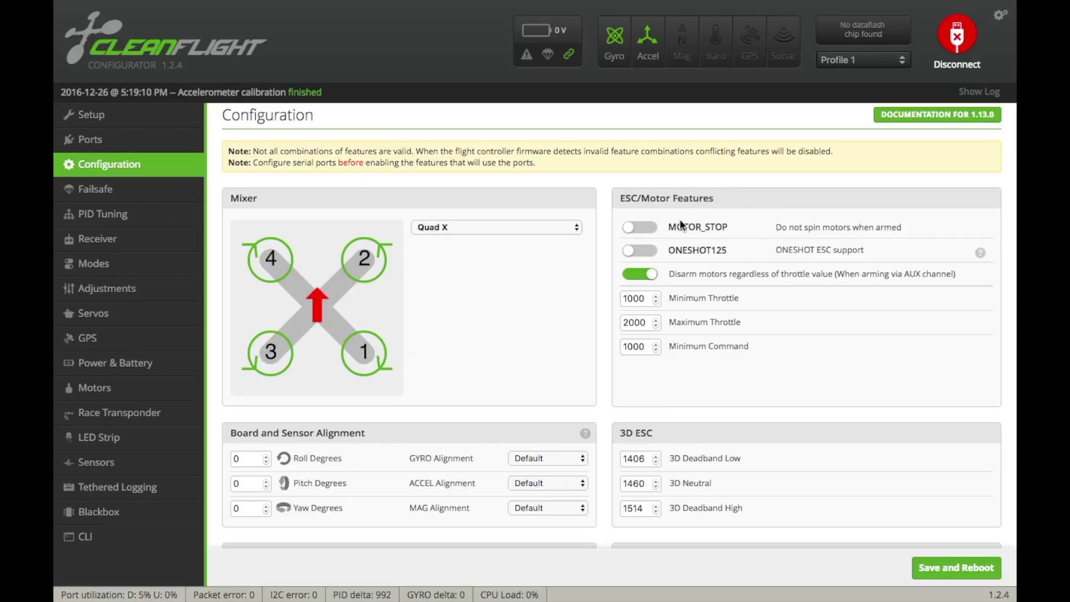
Enable MOTOR_STOP so the motors stay still when armed
click(633, 229)
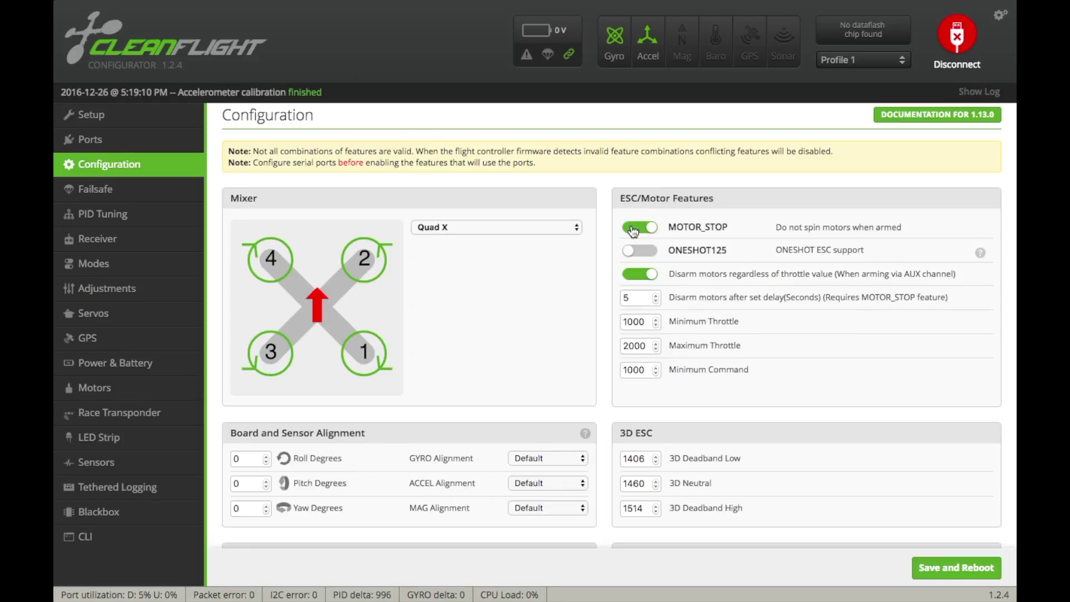
scroll(644, 301, down, 1)
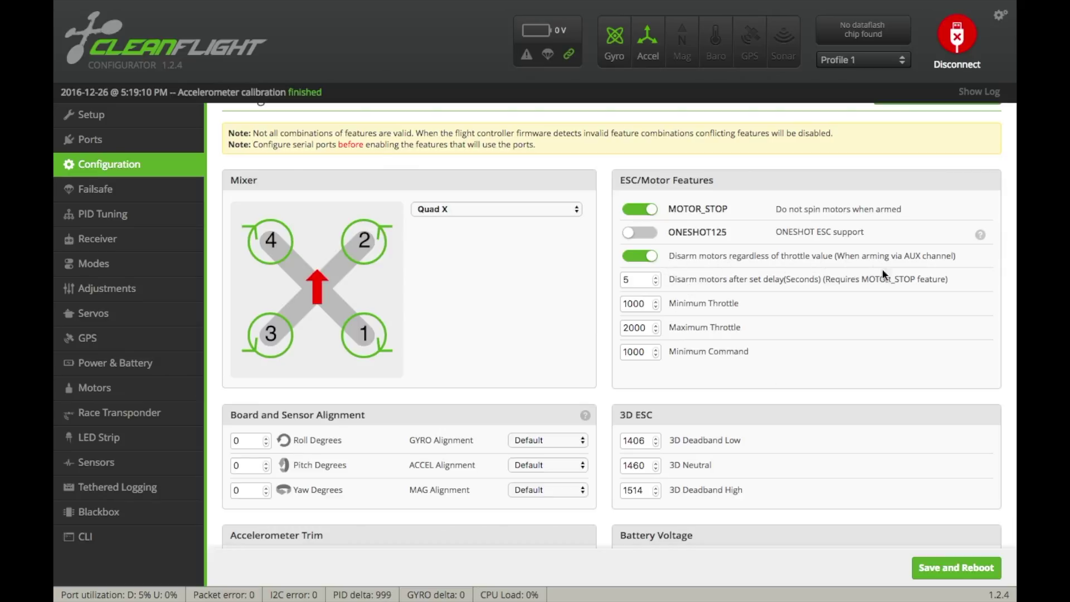
scroll(712, 302, up, 1)
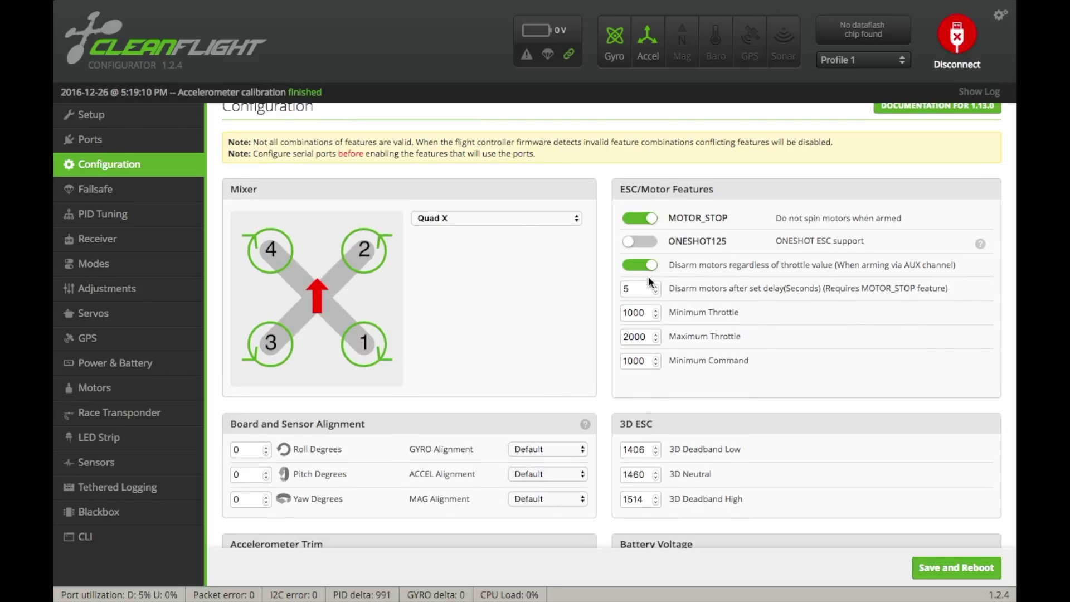
scroll(487, 409, down, 5)
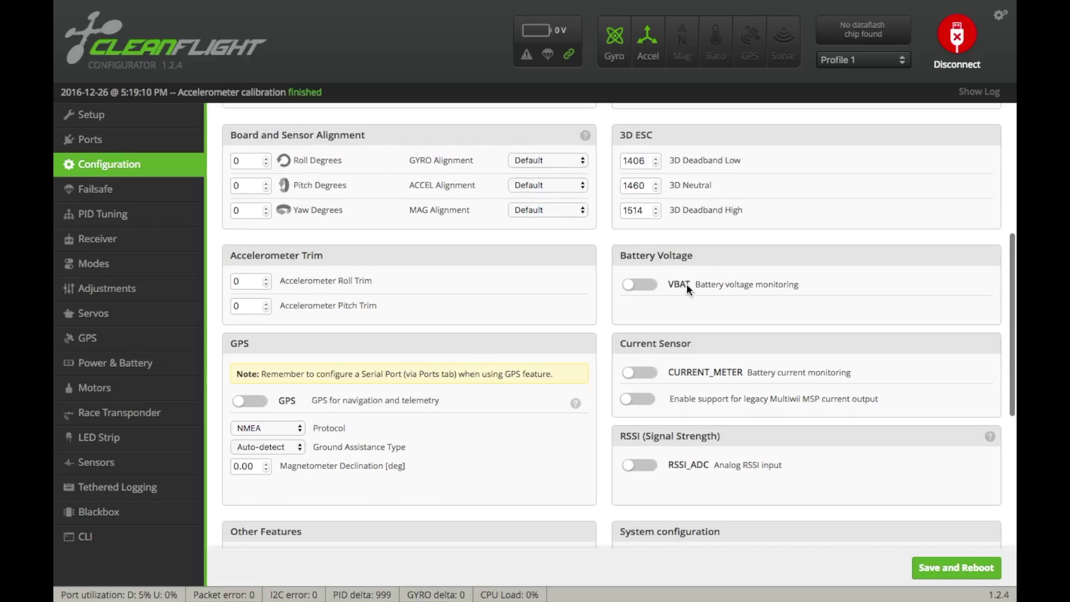
Turn on VBAT battery voltage monitoring
click(687, 288)
scroll(647, 334, down, 1)
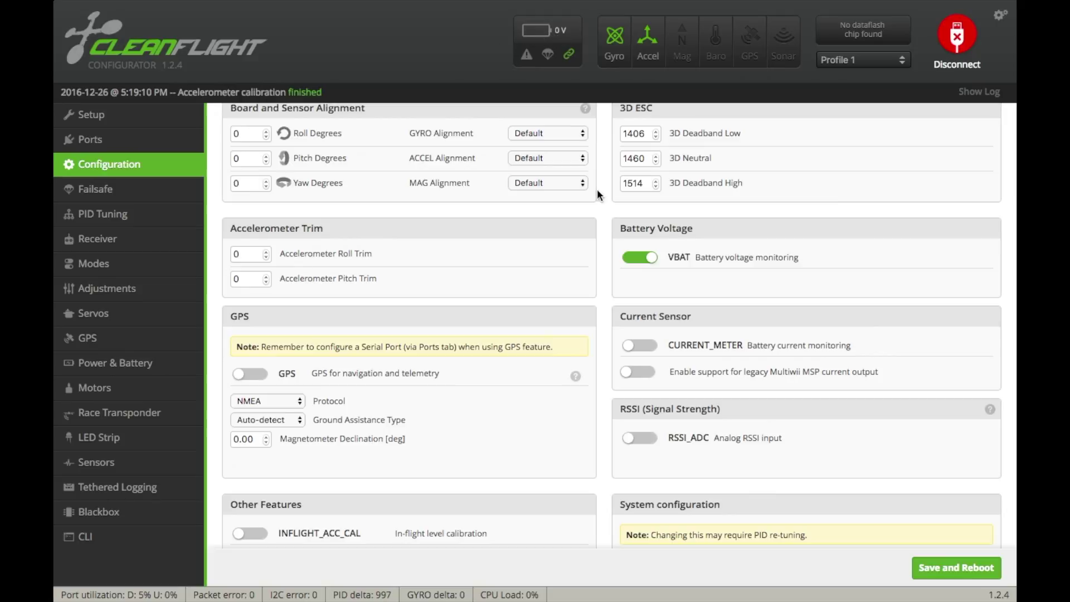
scroll(648, 331, down, 1)
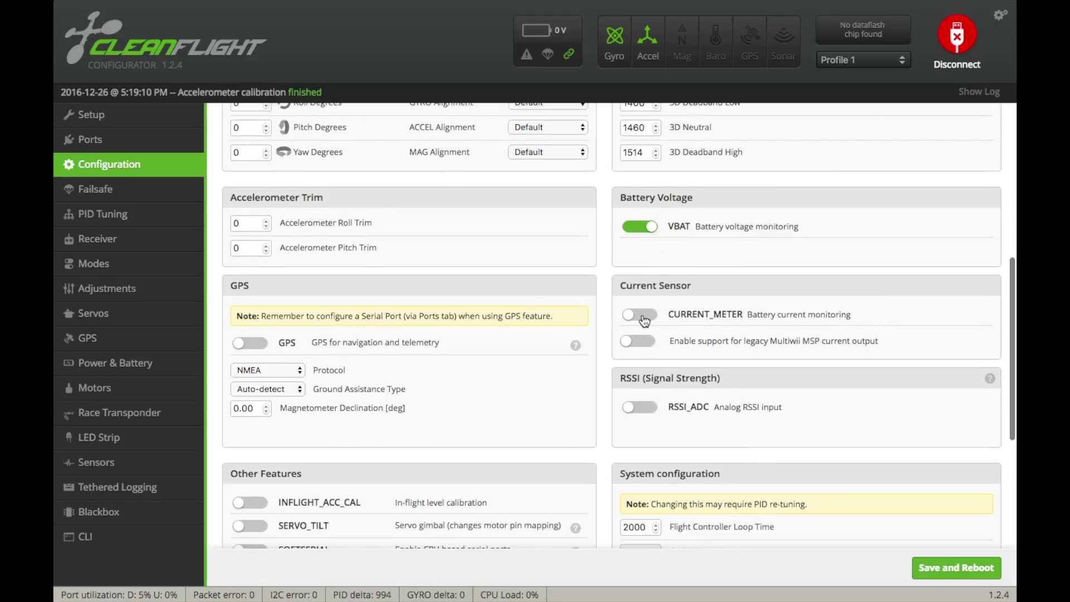
scroll(490, 392, down, 4)
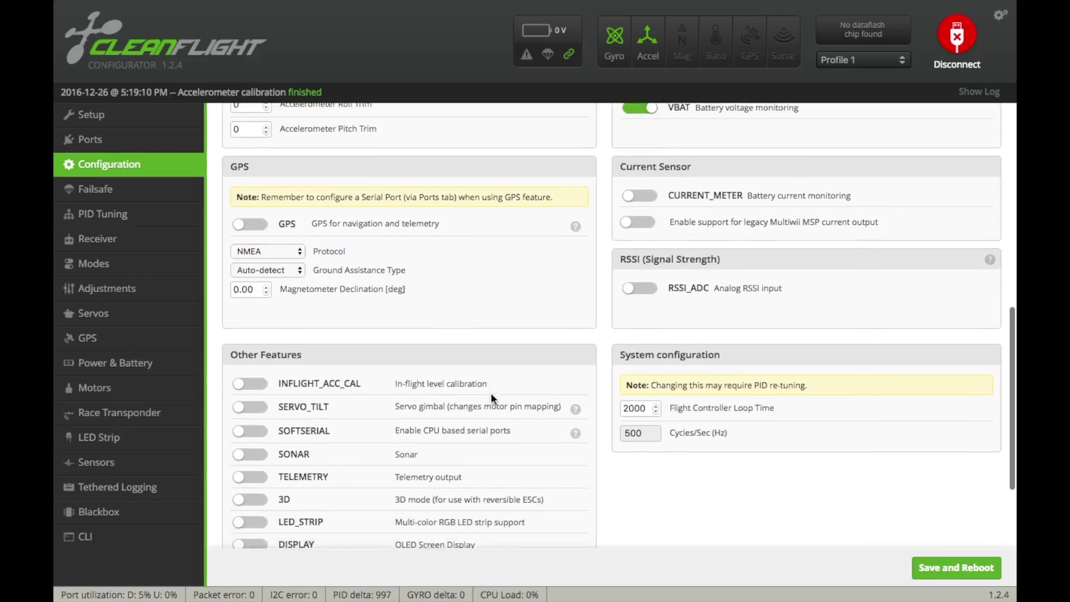
scroll(491, 392, down, 3)
scroll(509, 470, up, 15)
Review Other Features, then save the configuration and reboot the flight controller
scroll(509, 469, down, 6)
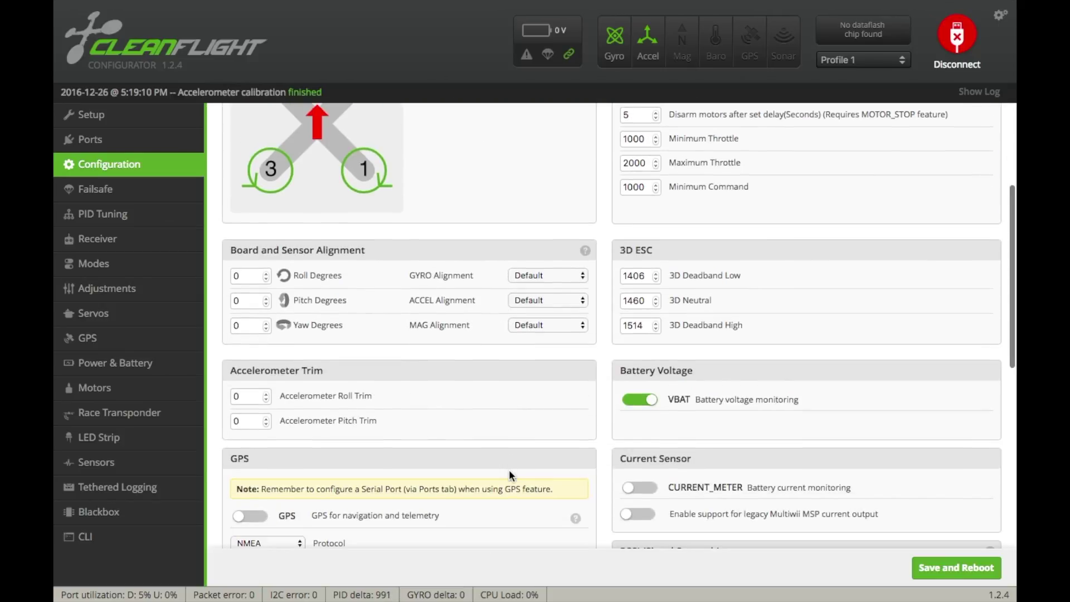
scroll(444, 474, down, 14)
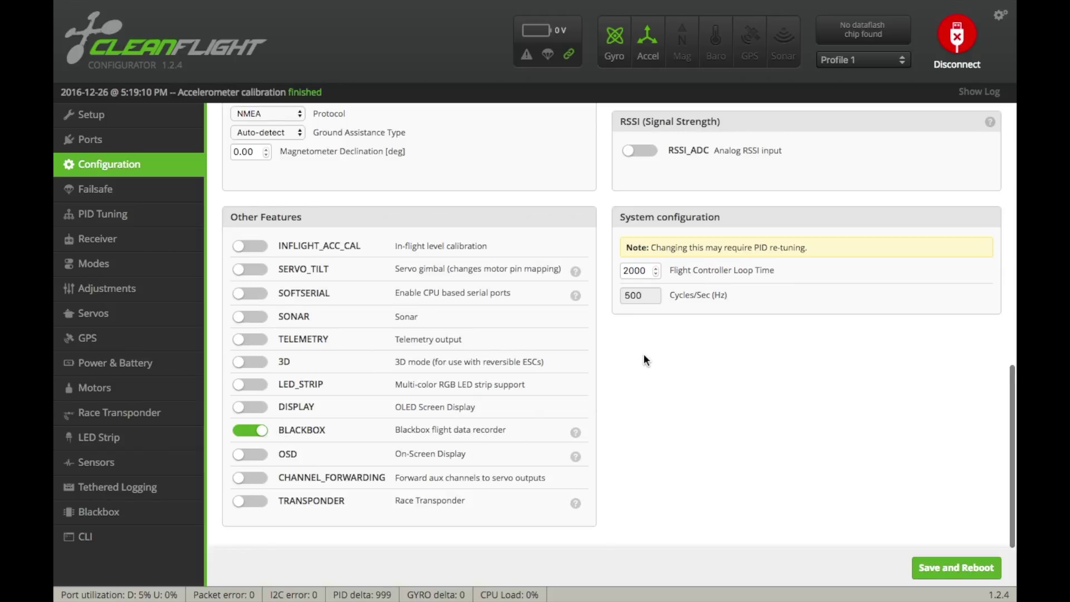
scroll(643, 355, up, 3)
scroll(451, 365, up, 10)
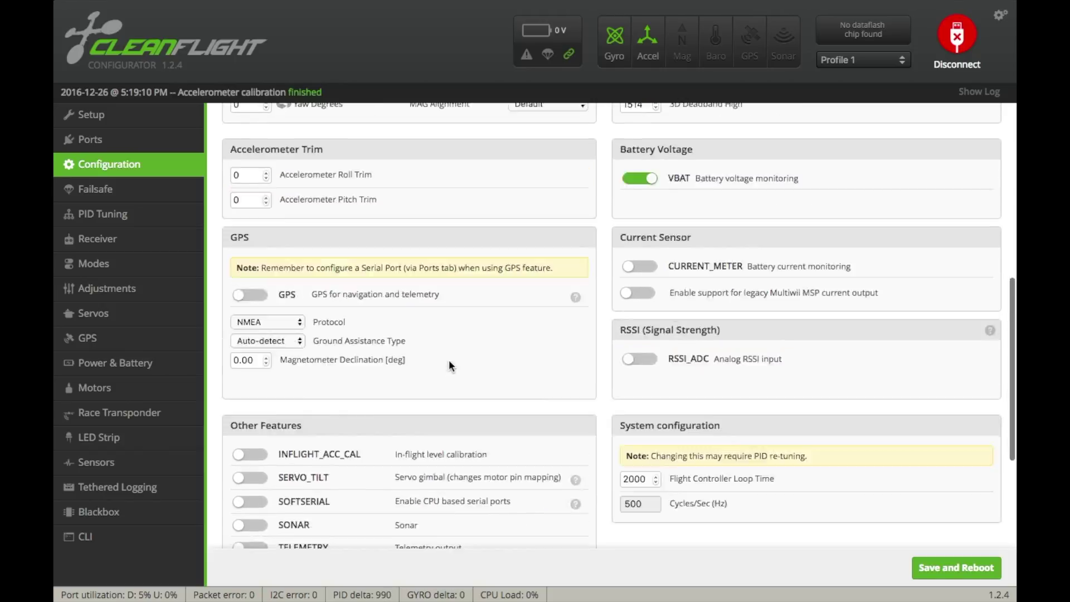
scroll(635, 468, down, 2)
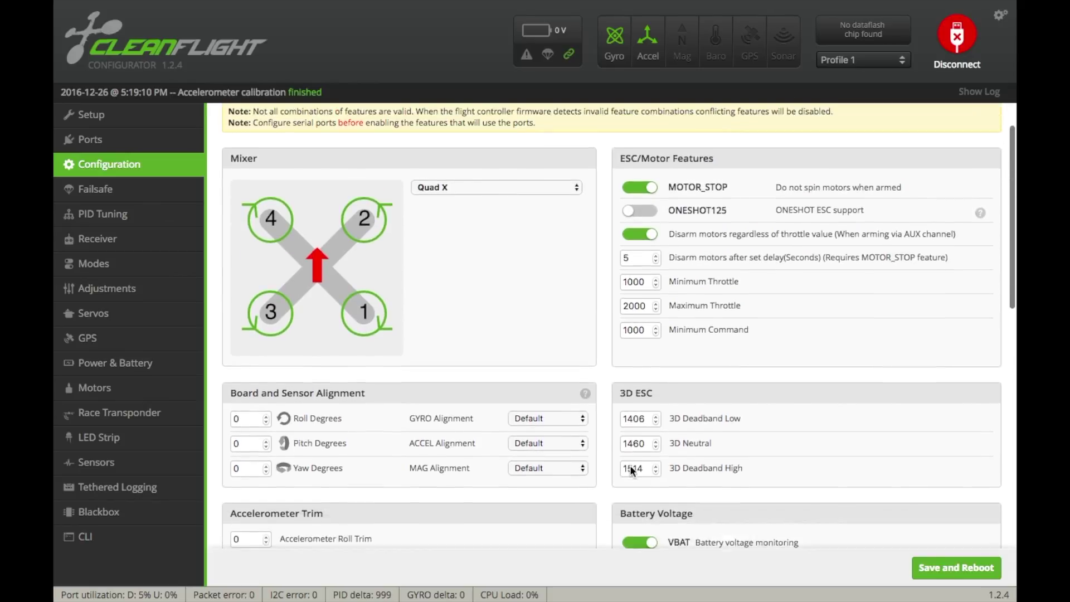
scroll(630, 471, up, 2)
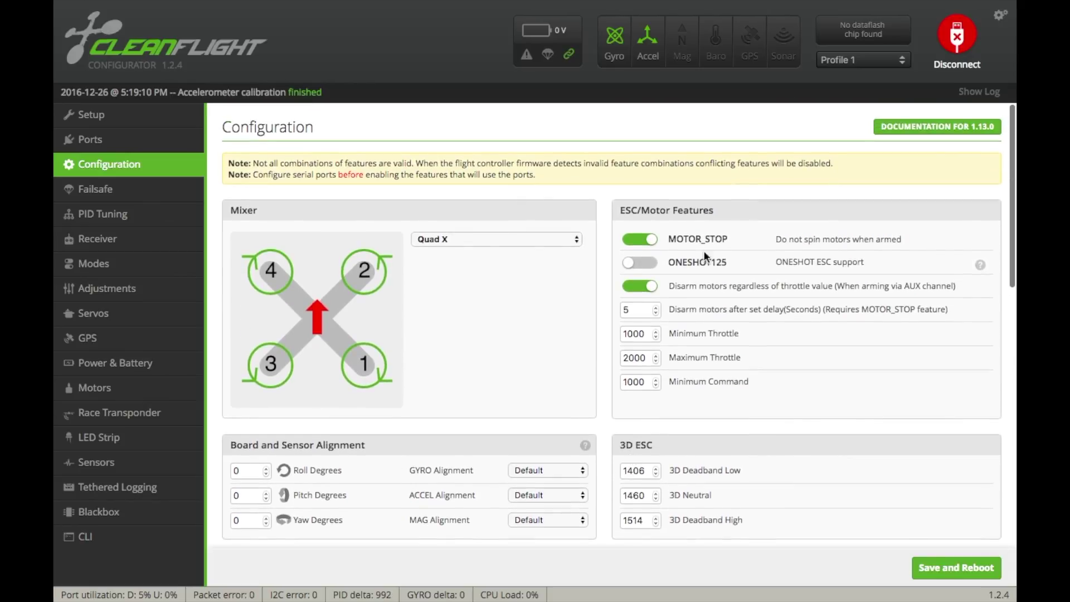
click(966, 574)
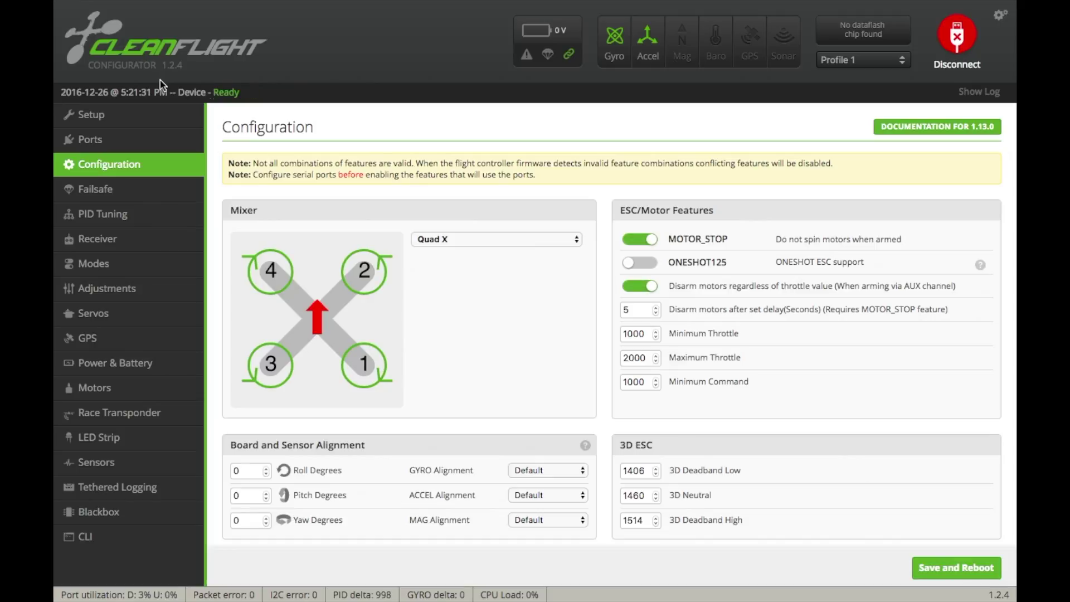
Review Failsafe Stage 2 (Land procedure, landing throttle 1000) and save with reboot
click(129, 190)
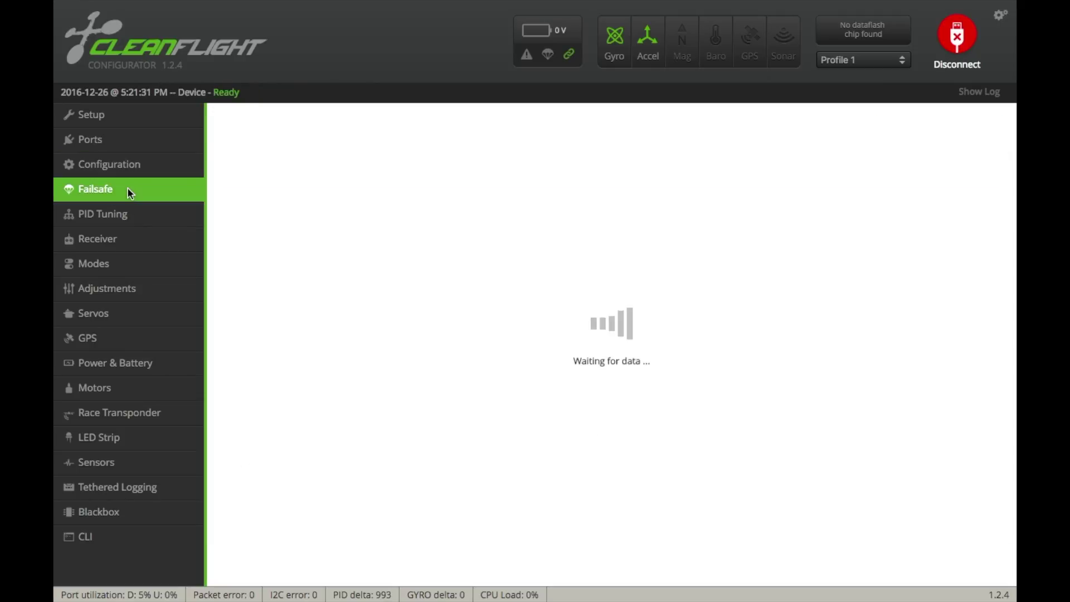
scroll(458, 261, down, 1)
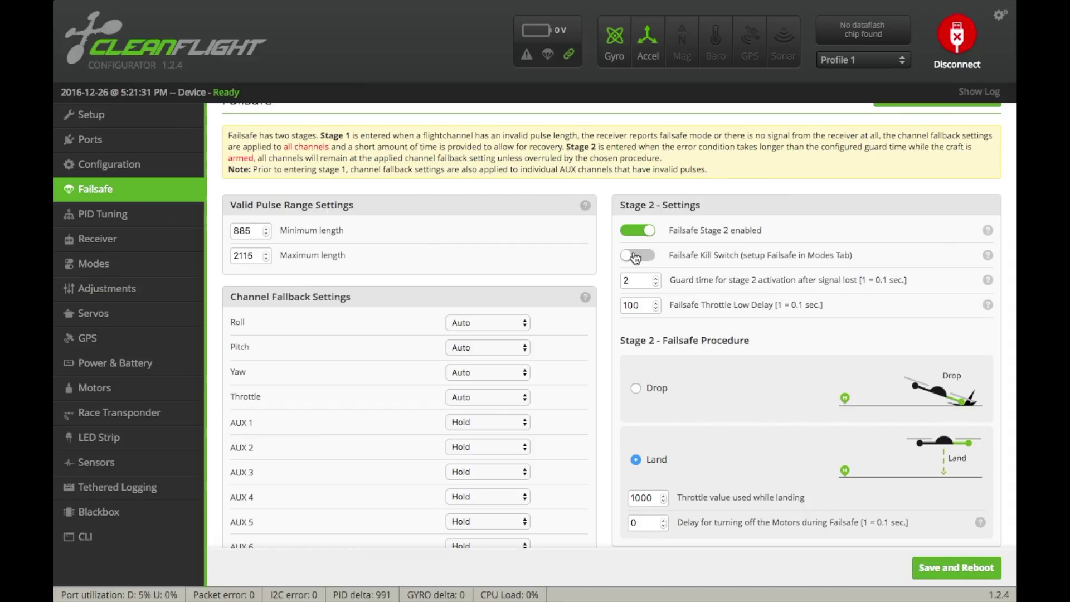
scroll(634, 257, down, 1)
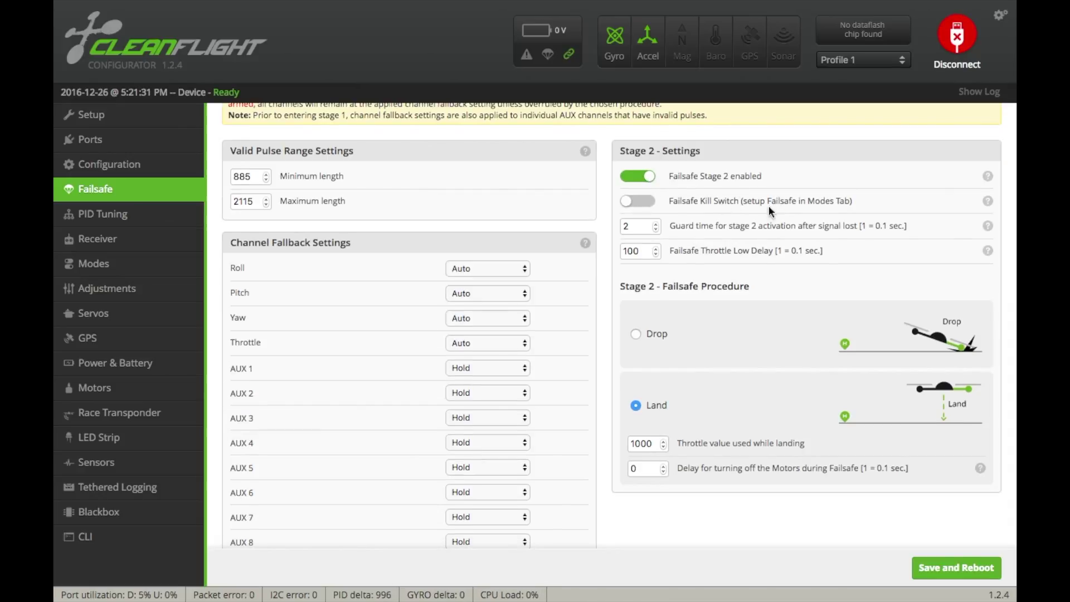
scroll(699, 384, down, 1)
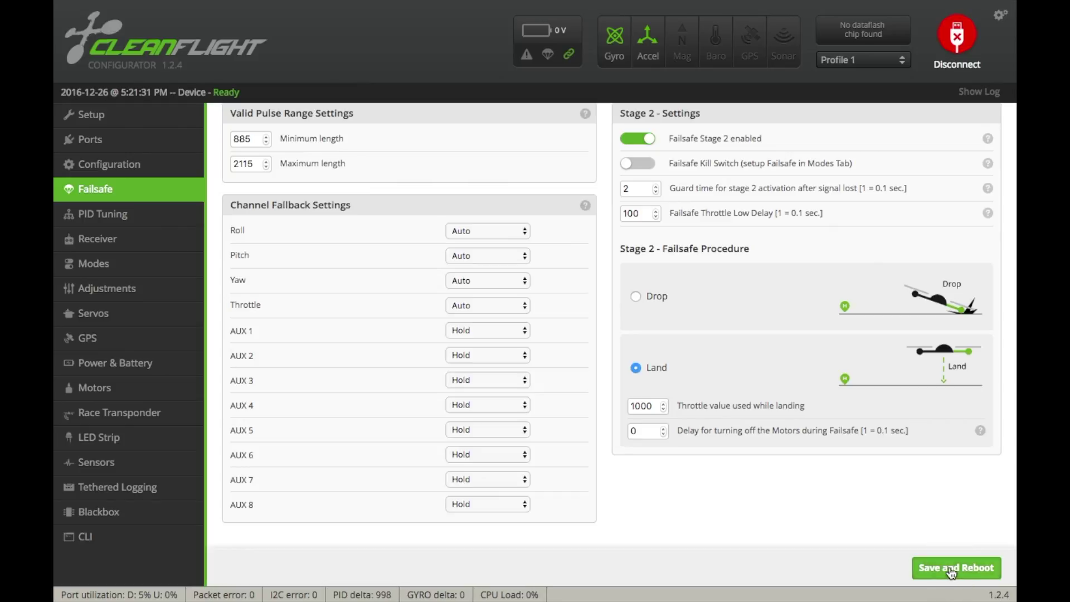
click(984, 567)
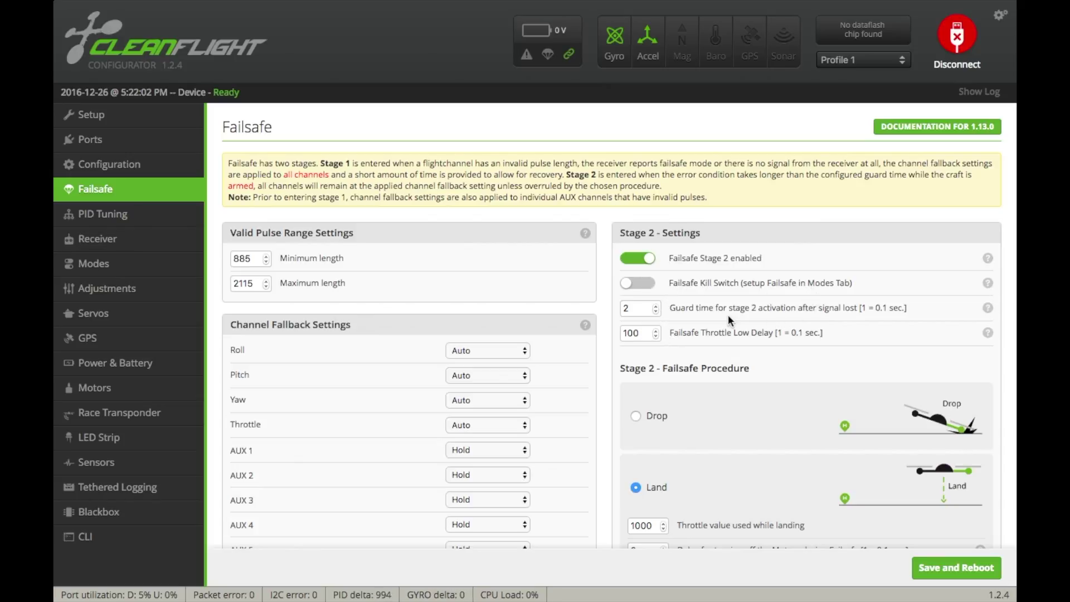
Set the ROLL, PITCH and YAW rates to 0.10 in PID Tuning and save
click(154, 216)
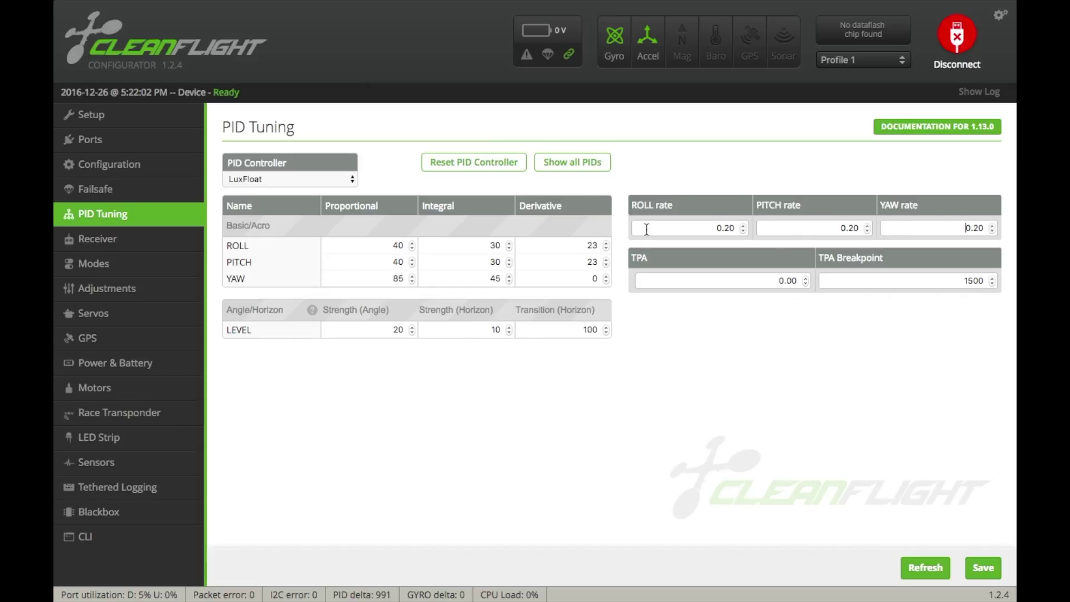
double_click(731, 231)
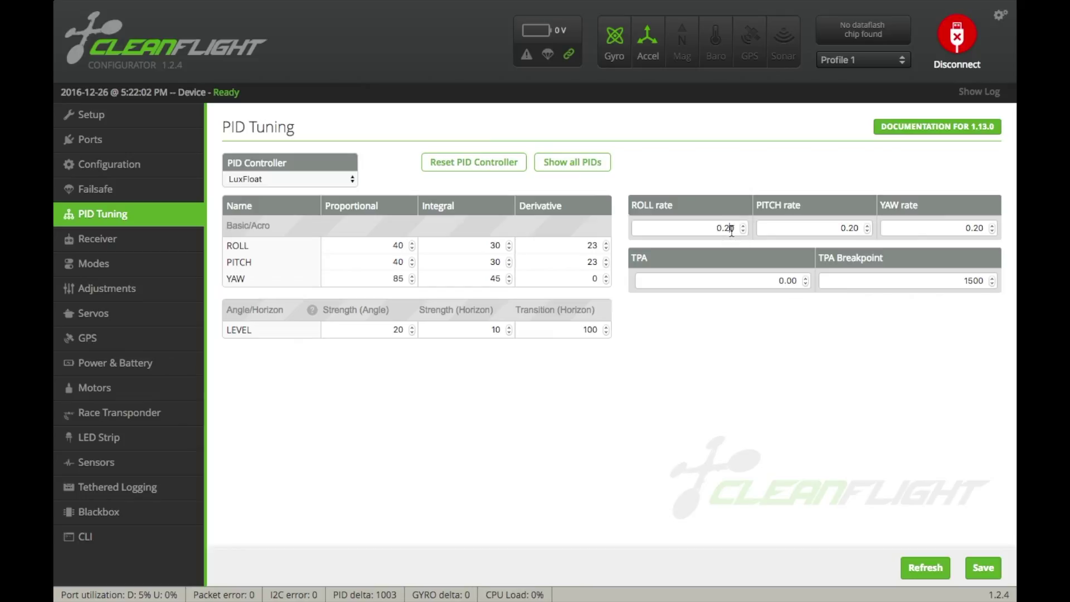
text(0.10)
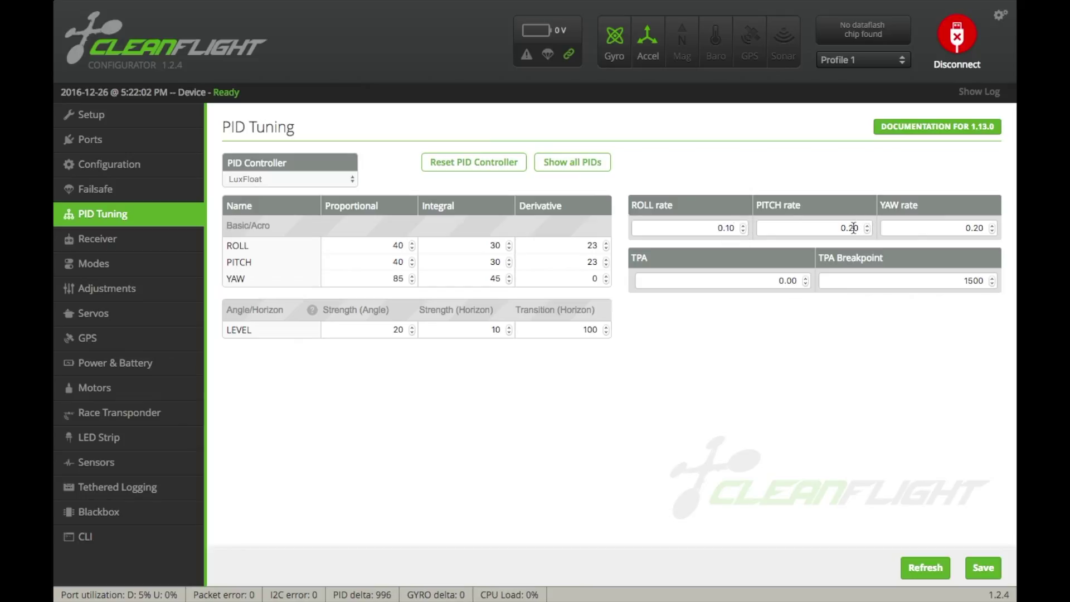
click(979, 228)
click(975, 568)
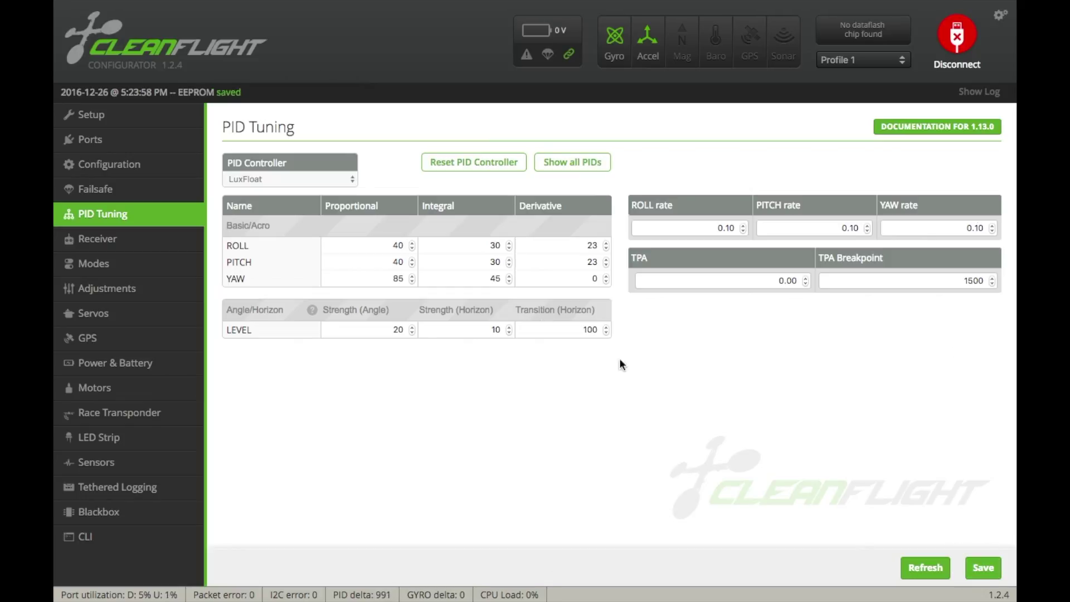
Check the Receiver Mode and the TAER1234 channel map on the Receiver page without changing them
click(88, 238)
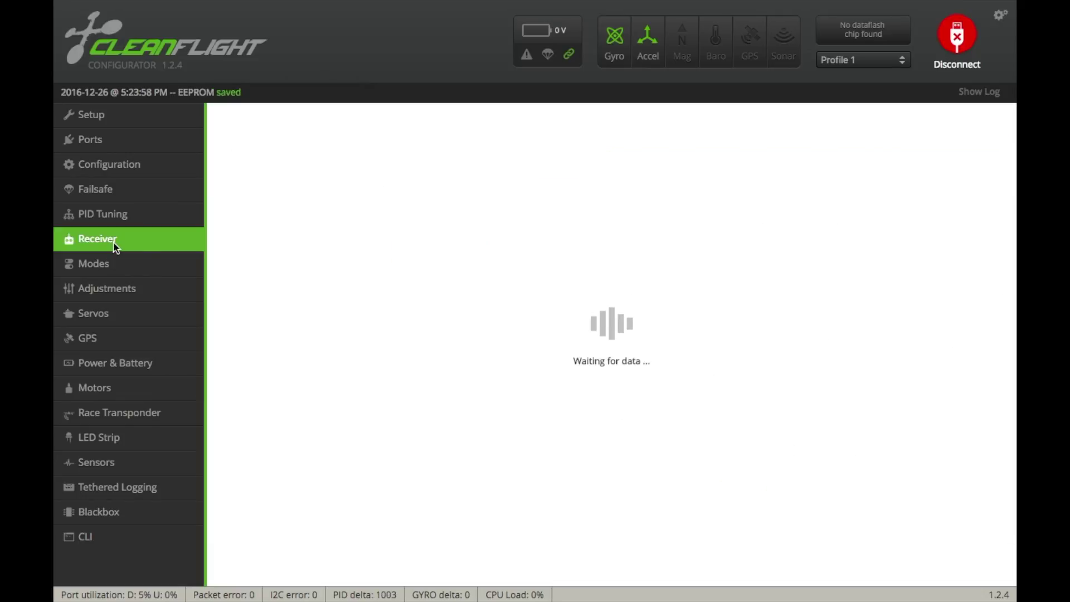
scroll(480, 379, down, 8)
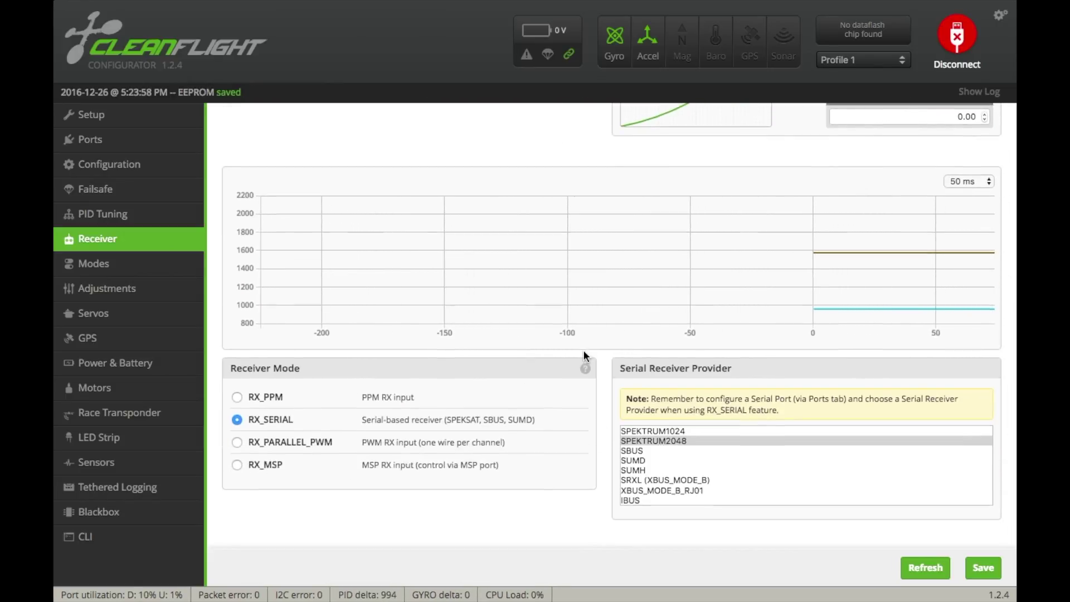
scroll(583, 350, up, 8)
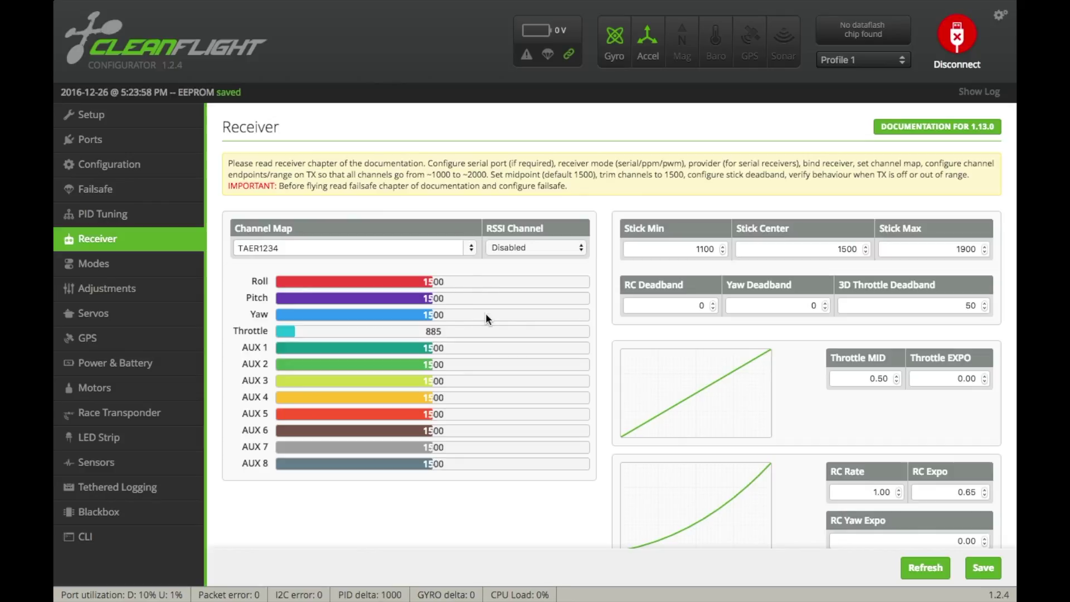
click(470, 249)
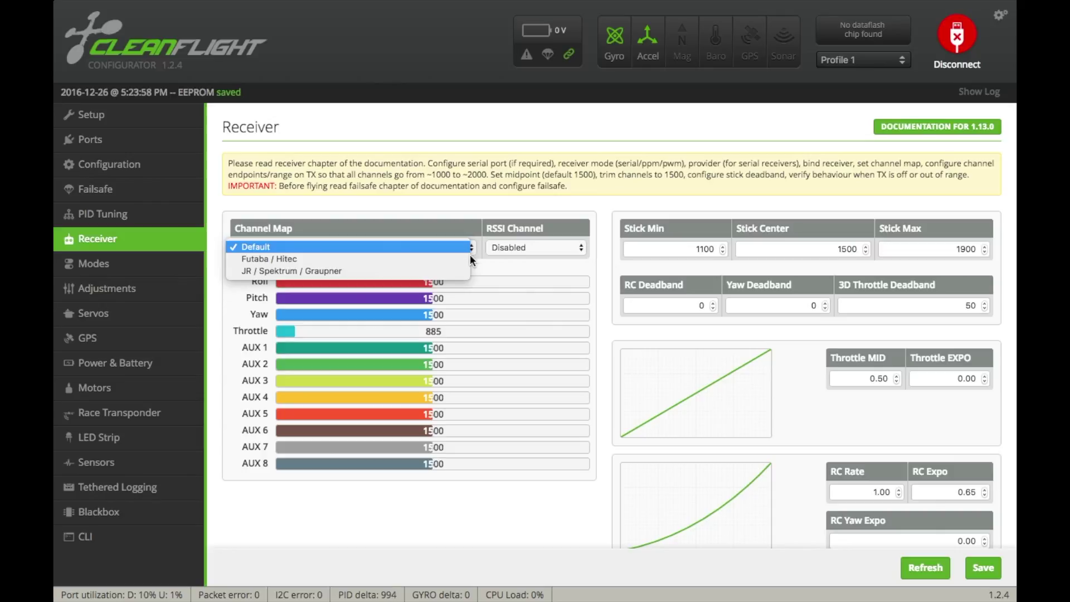
click(469, 508)
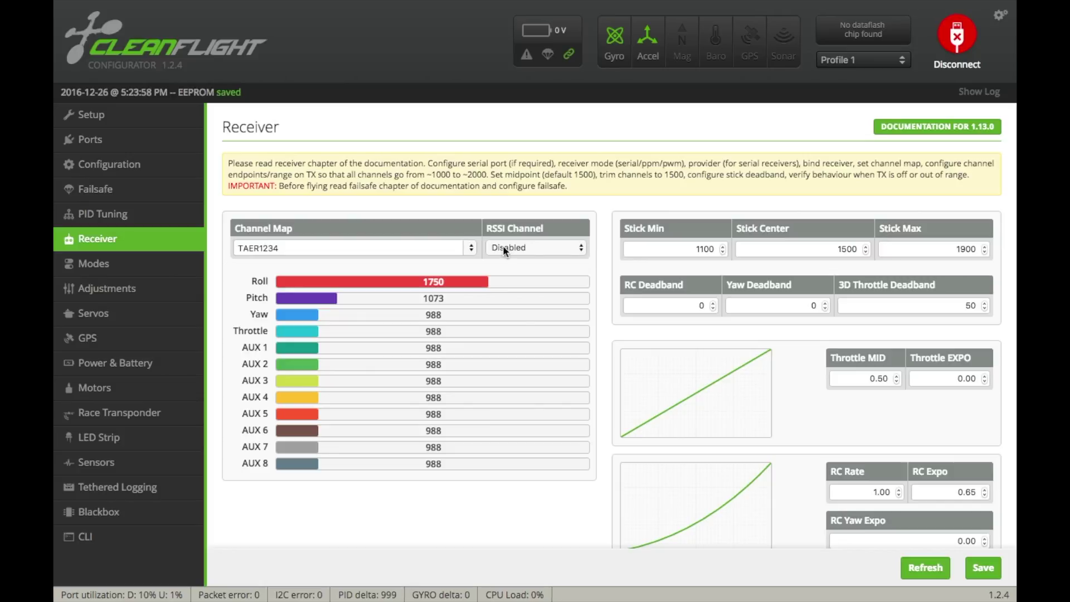
Choose the JR / Spektrum / Graupner channel order from the Channel Map presets
click(473, 247)
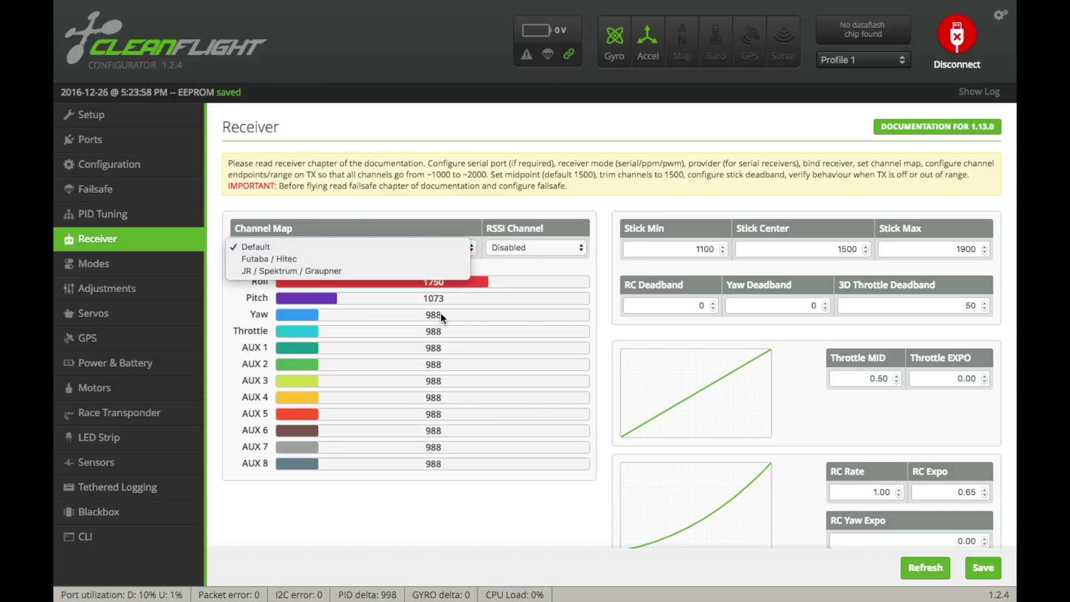
click(415, 270)
Save the serial receiver provider setting to the board
scroll(499, 350, down, 1)
scroll(500, 350, down, 10)
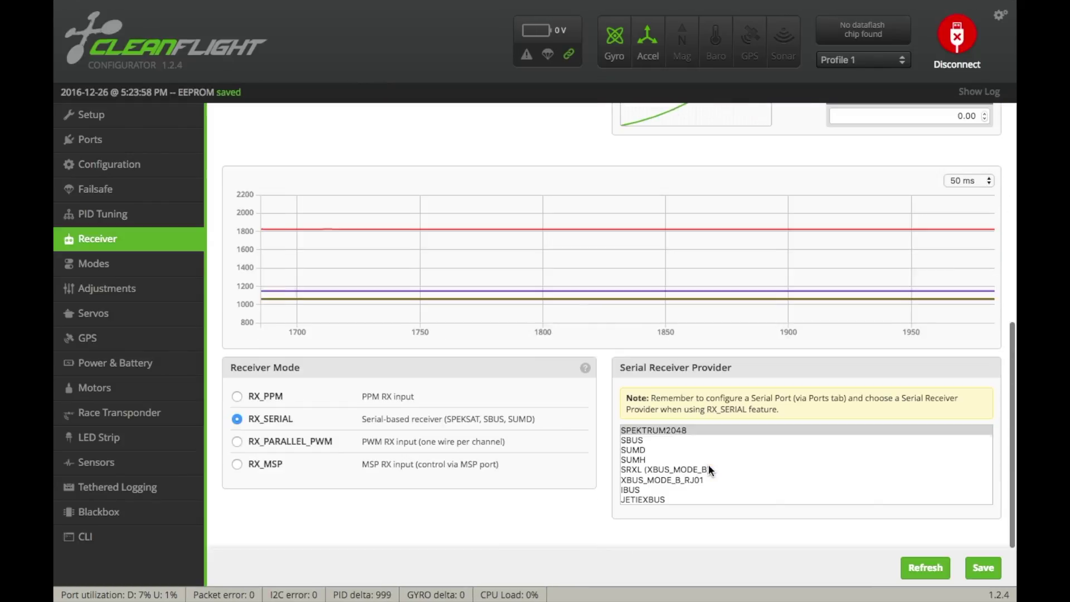
scroll(670, 462, up, 2)
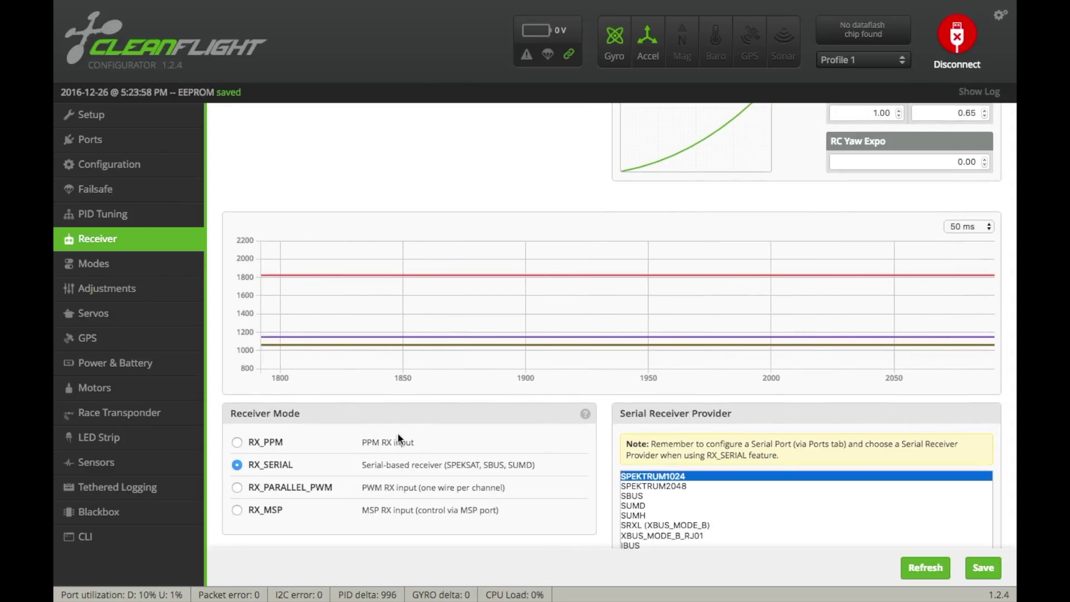
click(983, 567)
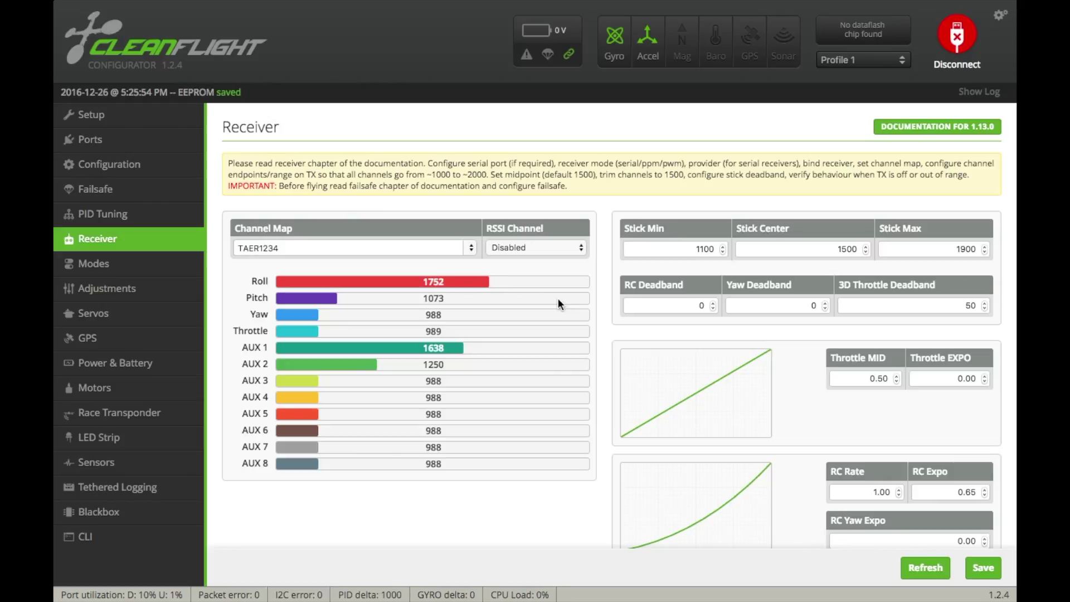
Try the Default AETR1234 channel map with PPM receiver mode and save with reboot
click(471, 248)
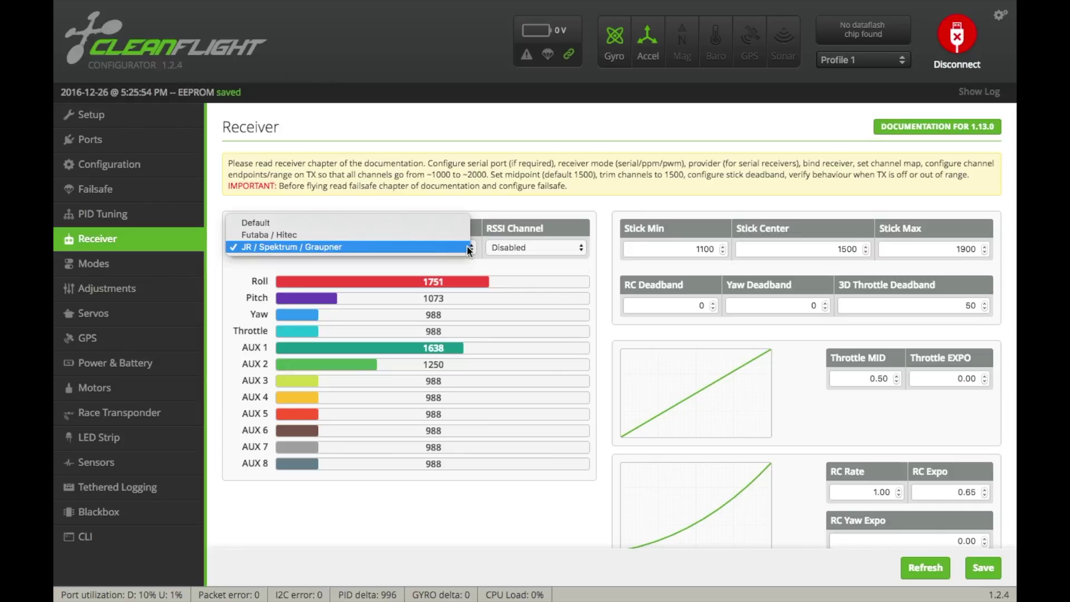
click(409, 223)
scroll(452, 342, down, 10)
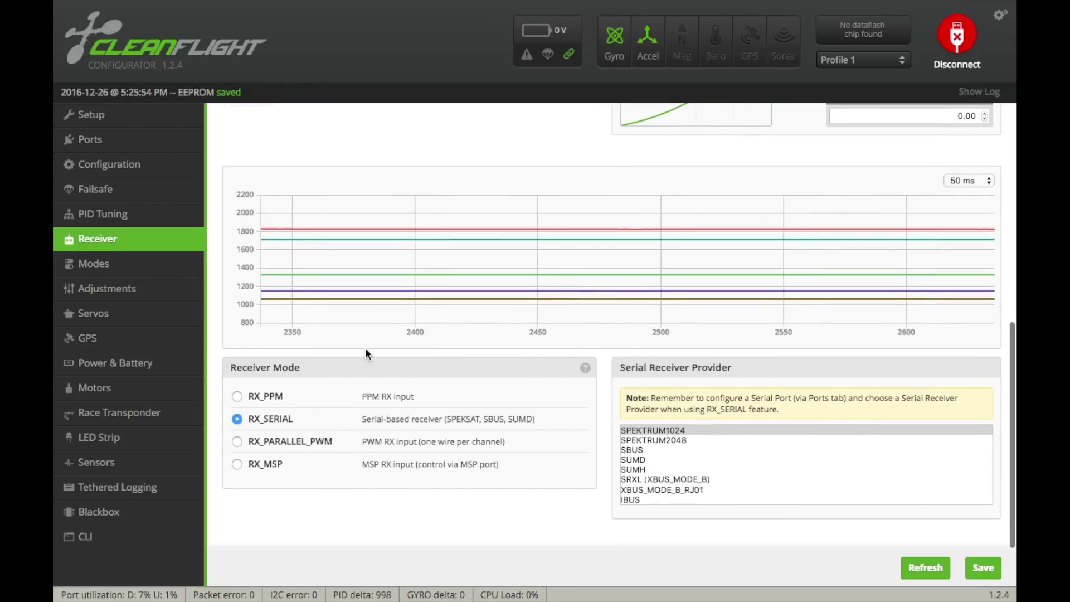
click(237, 397)
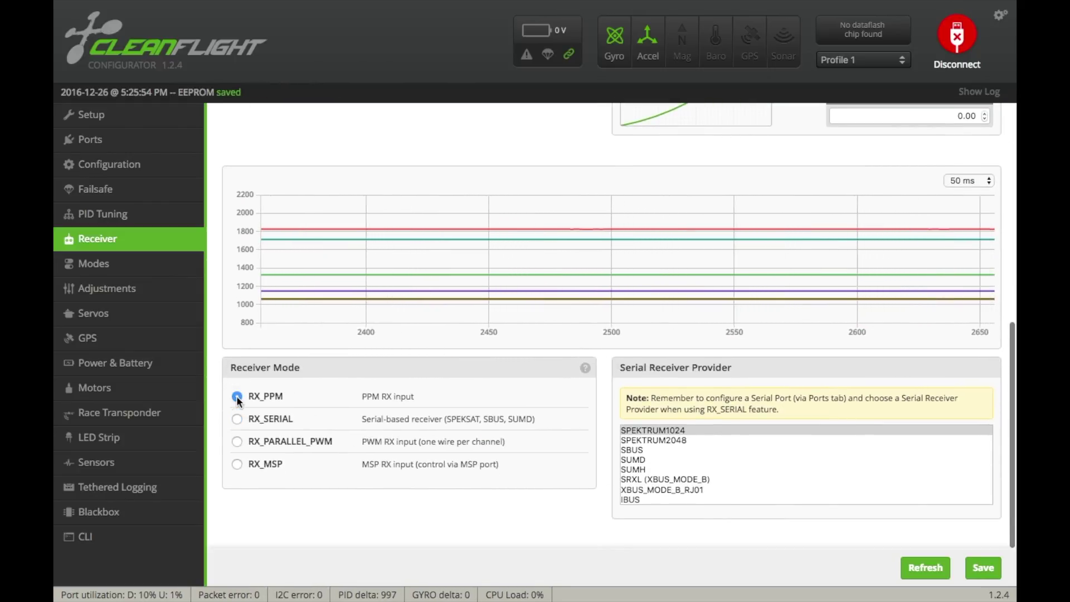
click(983, 567)
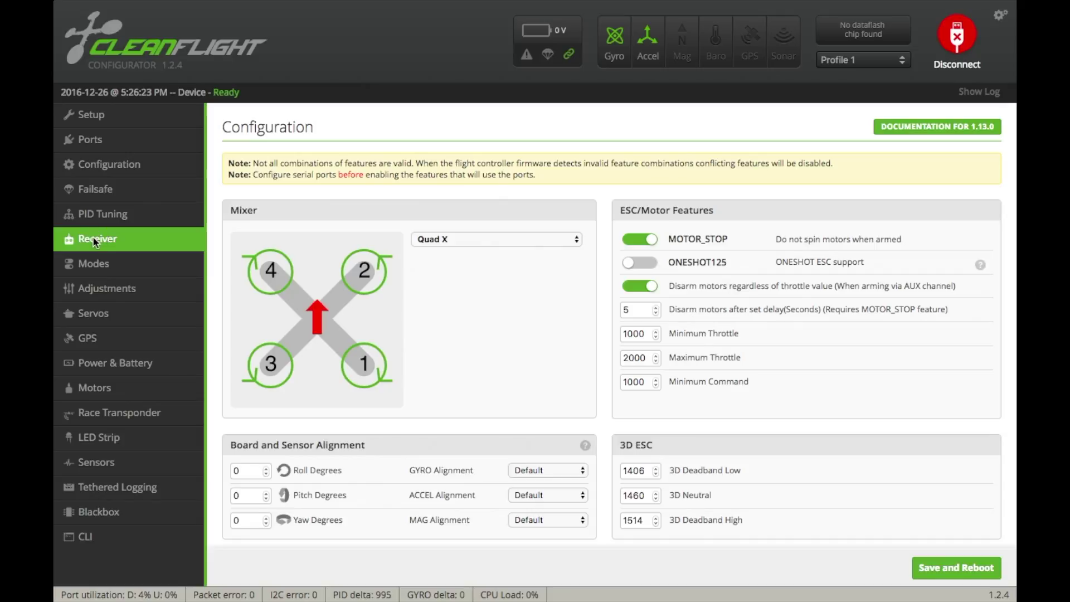
Restore the JR / Spektrum / Graupner channel map and serial receiver mode, save, and reload Receiver
click(114, 223)
click(107, 240)
scroll(477, 369, down, 2)
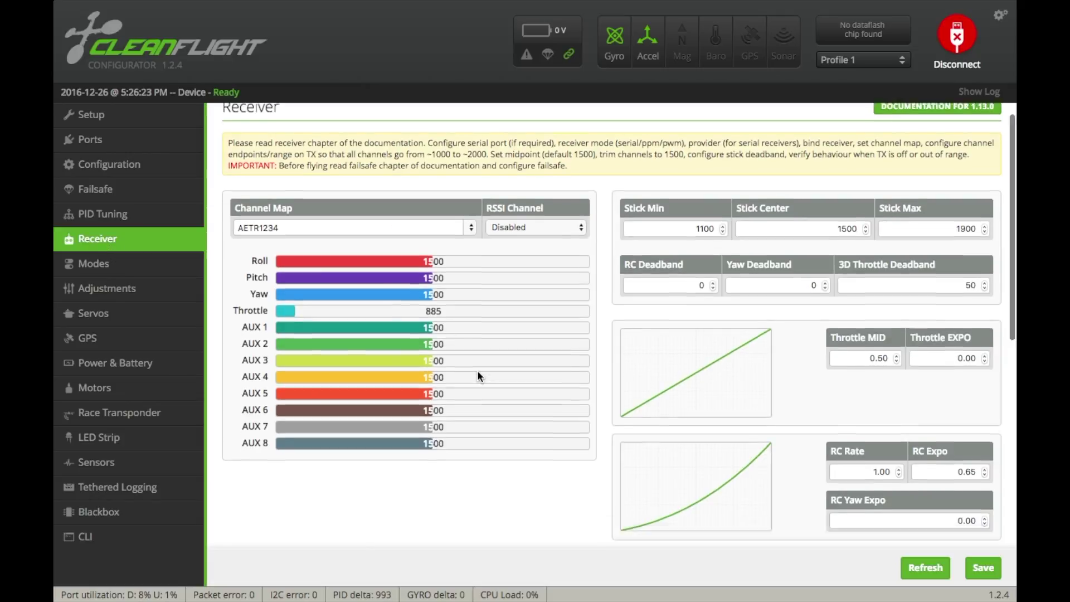
click(442, 203)
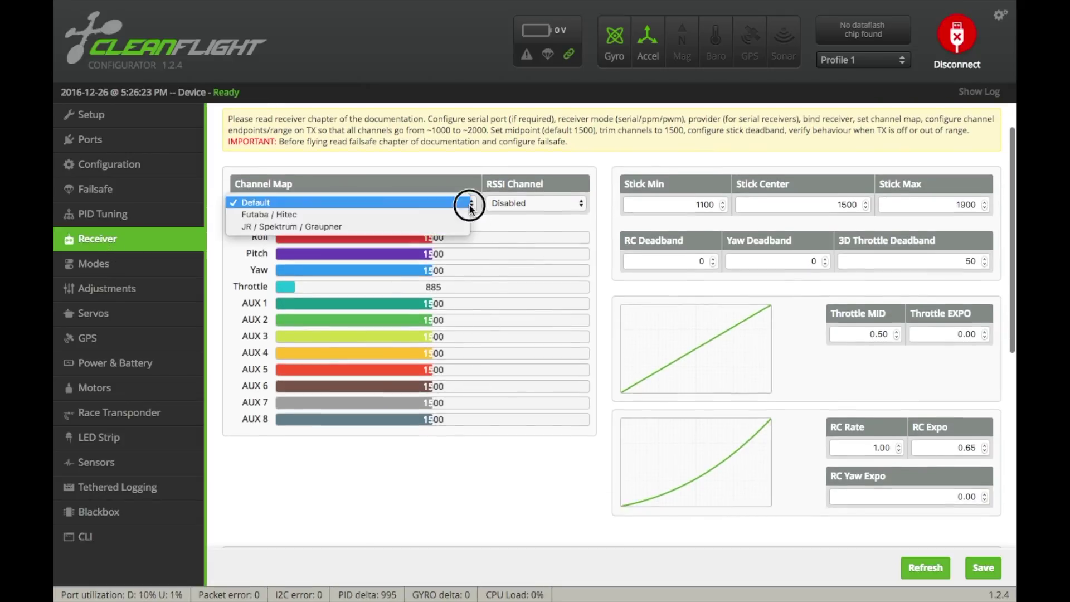
click(418, 227)
scroll(560, 398, down, 6)
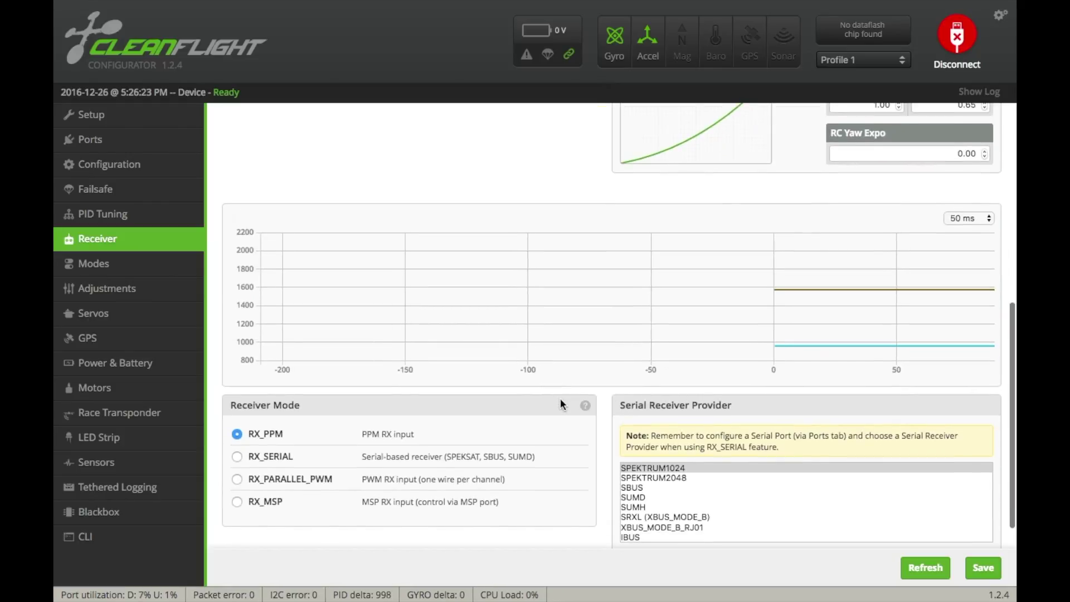
click(274, 455)
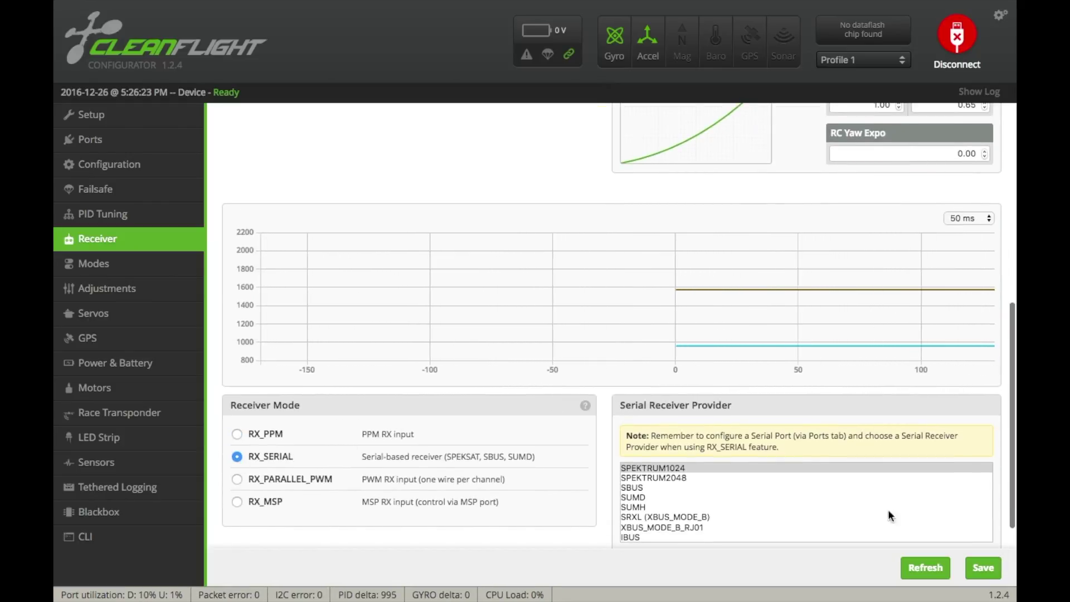
click(983, 568)
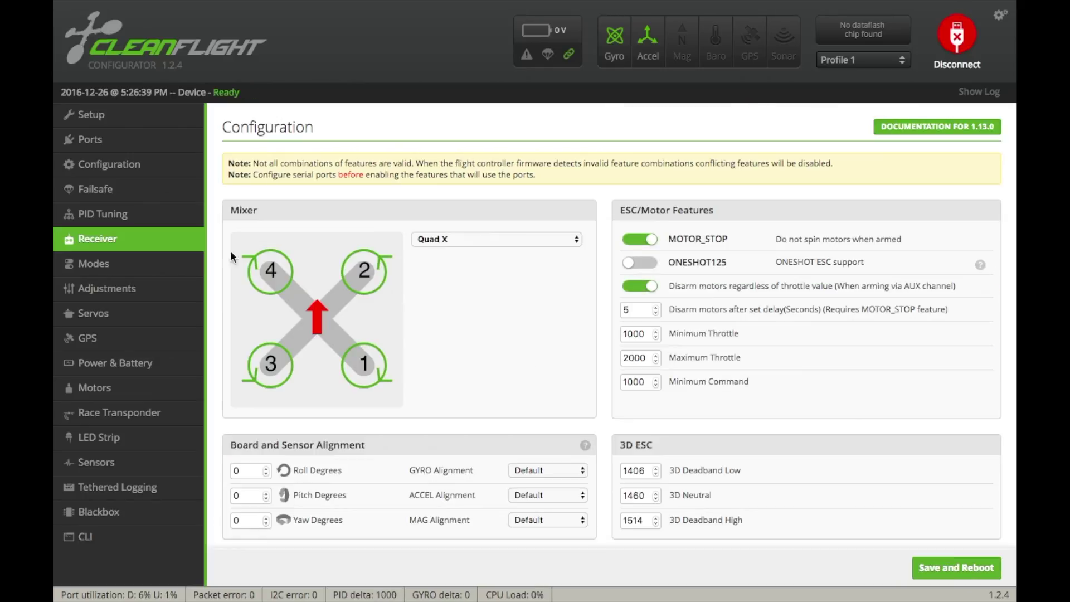
click(103, 217)
click(81, 239)
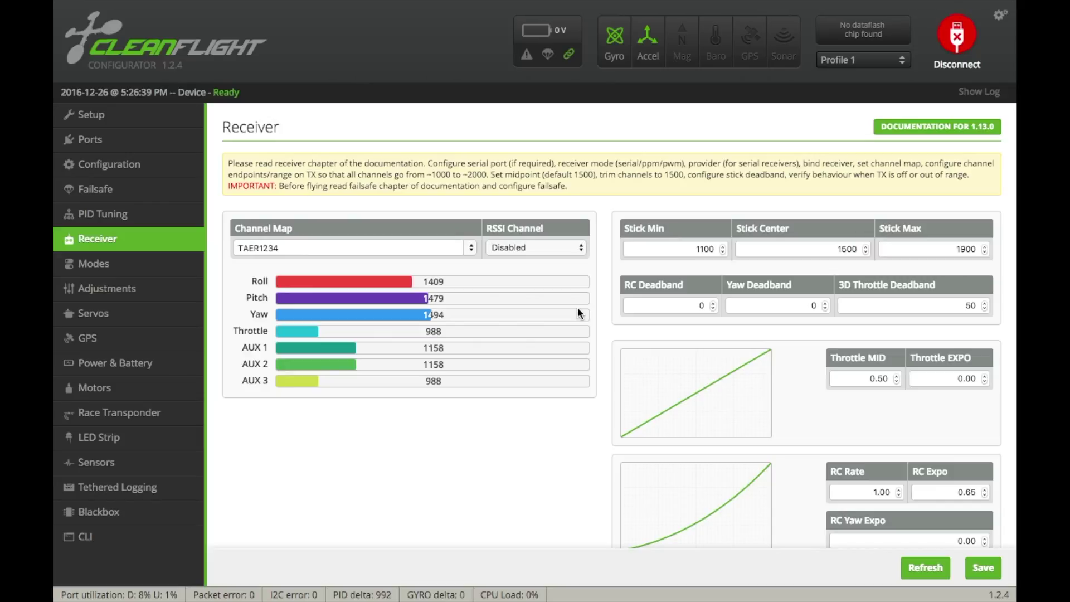
scroll(578, 306, down, 3)
scroll(466, 264, down, 6)
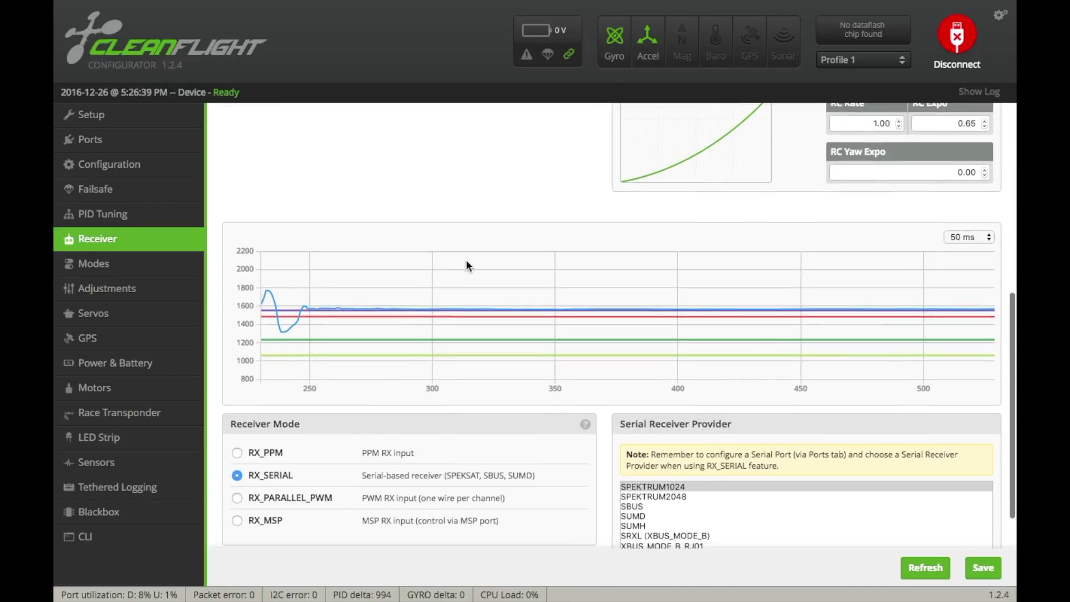
scroll(466, 264, up, 4)
scroll(466, 264, up, 2)
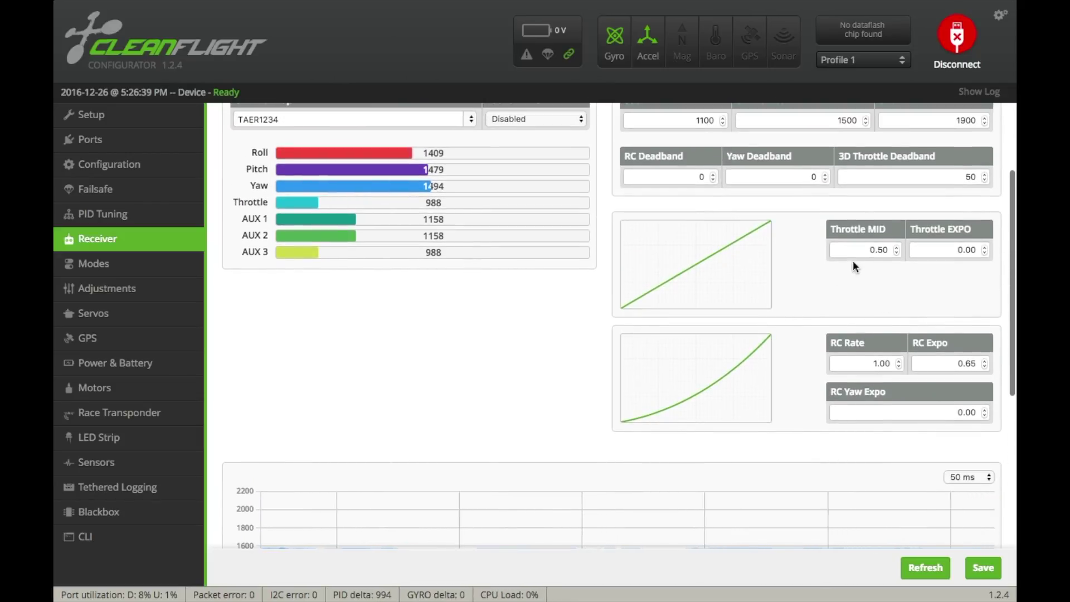
scroll(635, 293, up, 2)
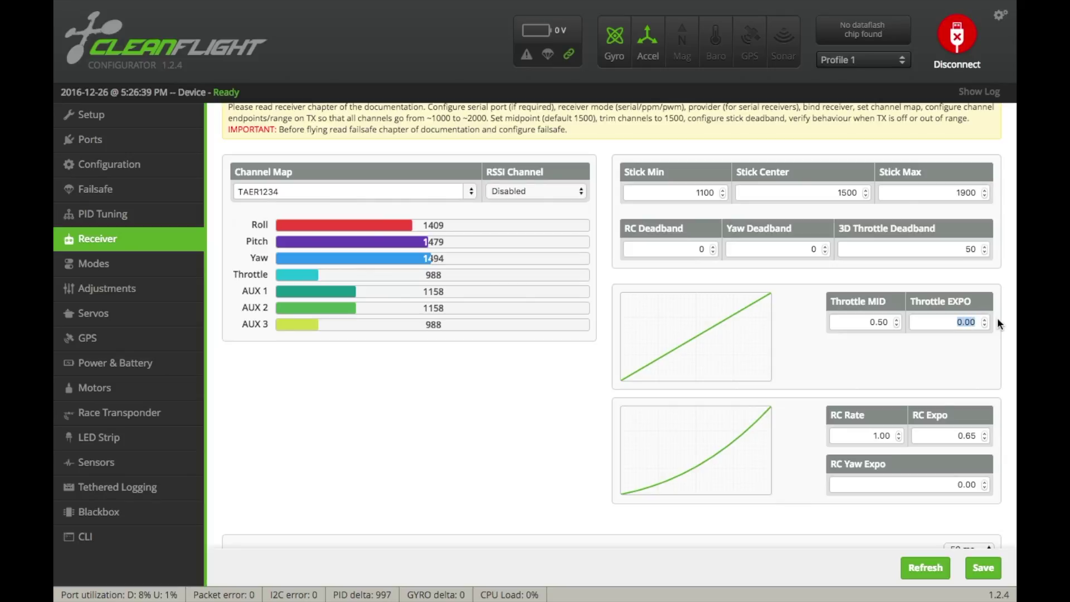
text(.60)
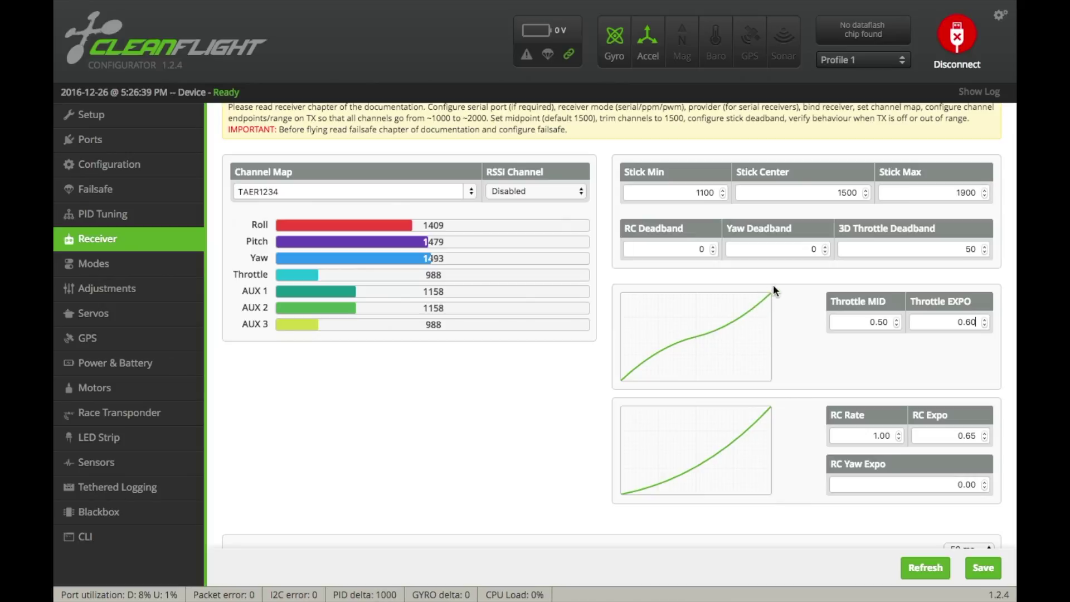
key(BackSpace)
key(BackSpace)
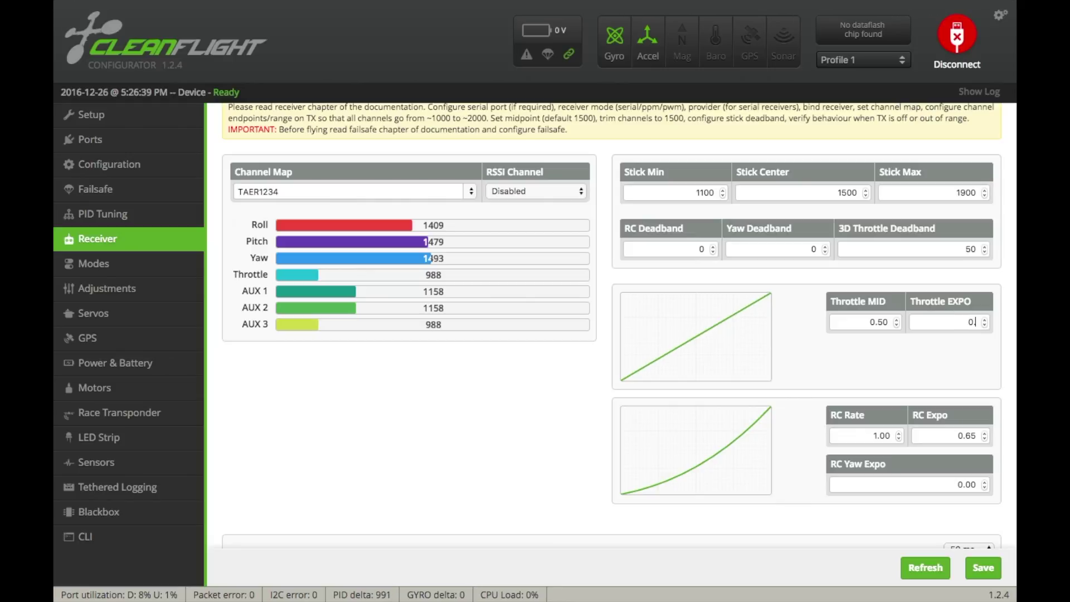
scroll(736, 446, down, 3)
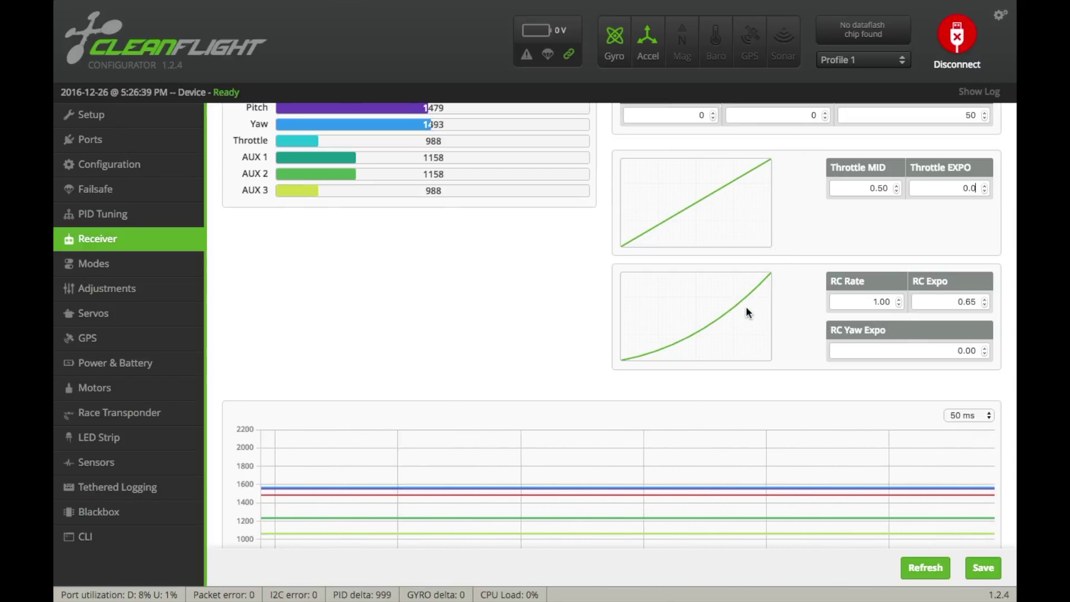
Try RC Expo values of 0.85 and 1.00
click(972, 302)
key(BackSpace)
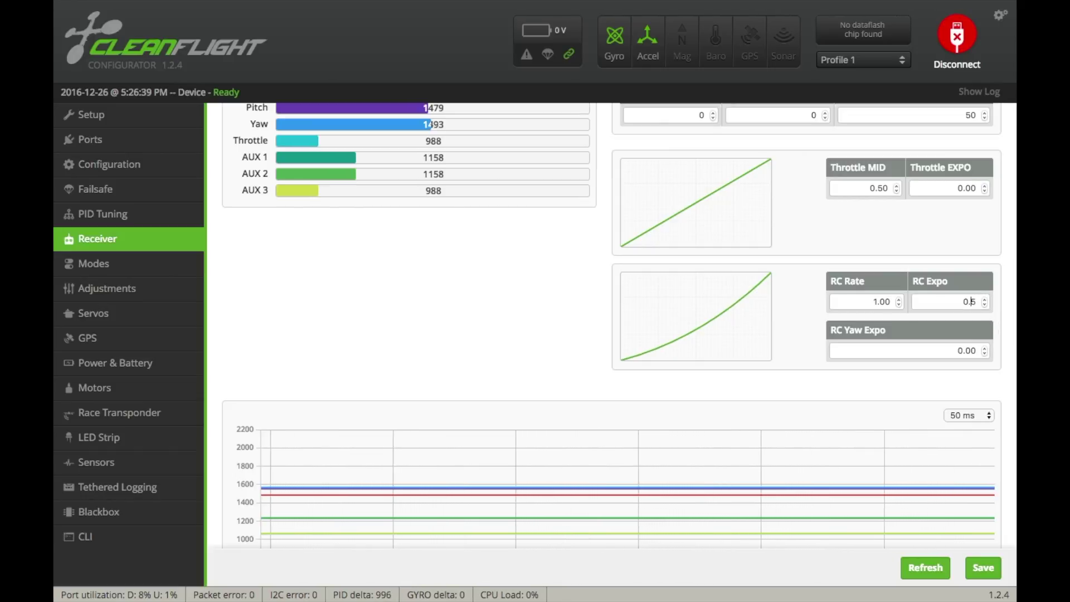
text(8)
key(Delete)
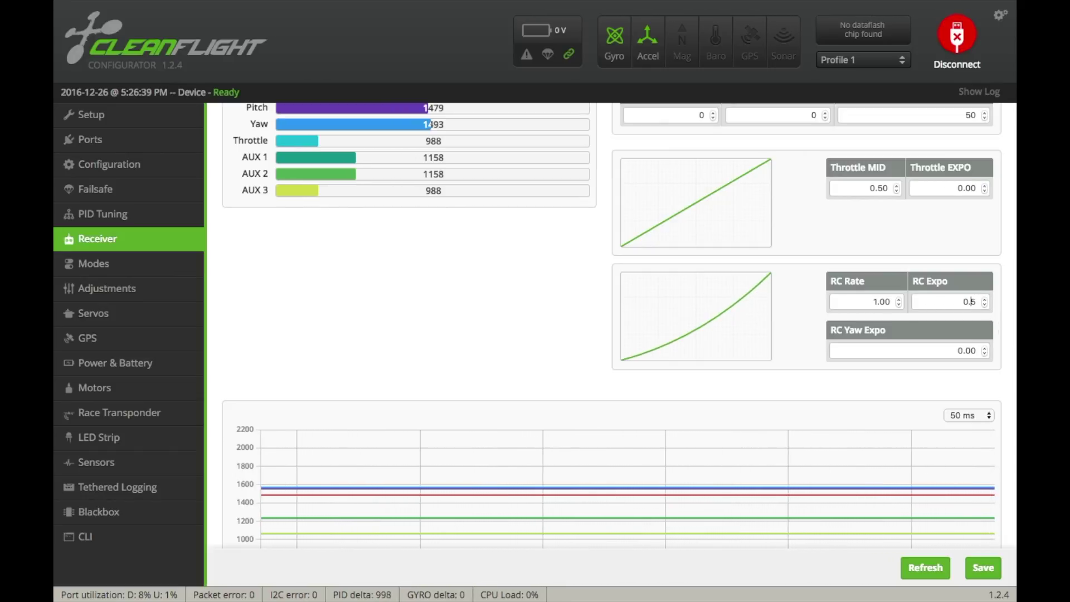
key(BackSpace)
key(BackSpace)
text(5)
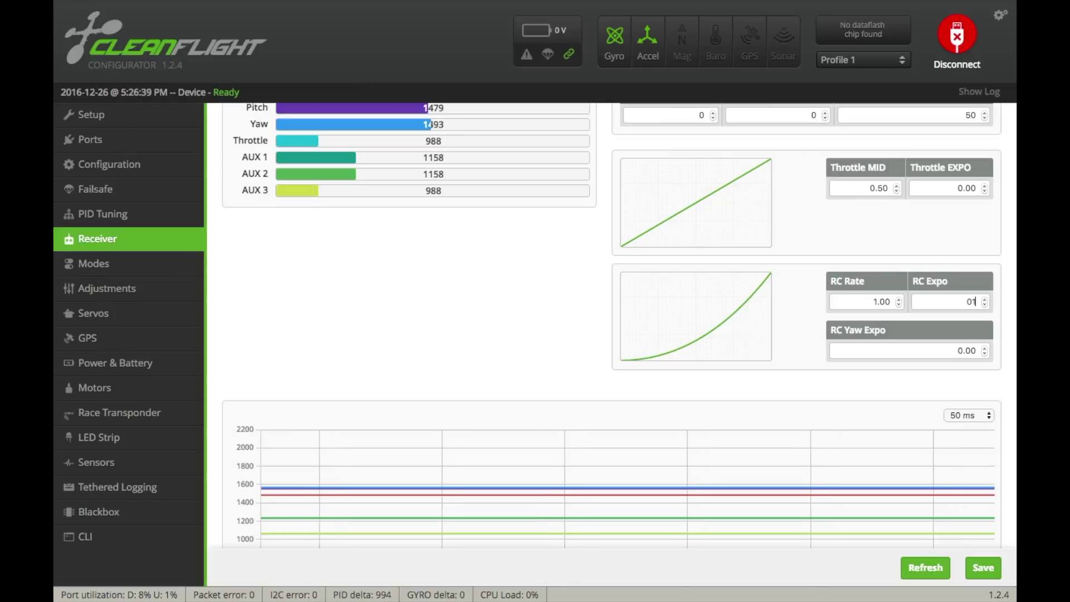
key(BackSpace)
key(BackSpace)
text(1.00)
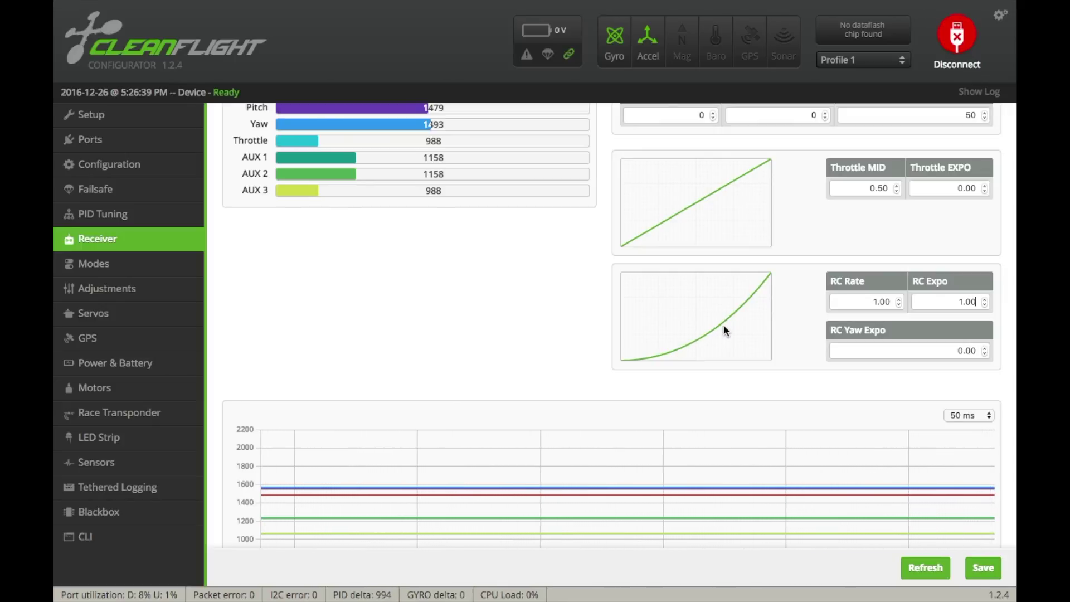
Set RC Expo back to 0.65 and save the receiver settings to the board
key(BackSpace)
key(BackSpace)
key(BackSpace)
key(BackSpace)
text(.65)
click(875, 301)
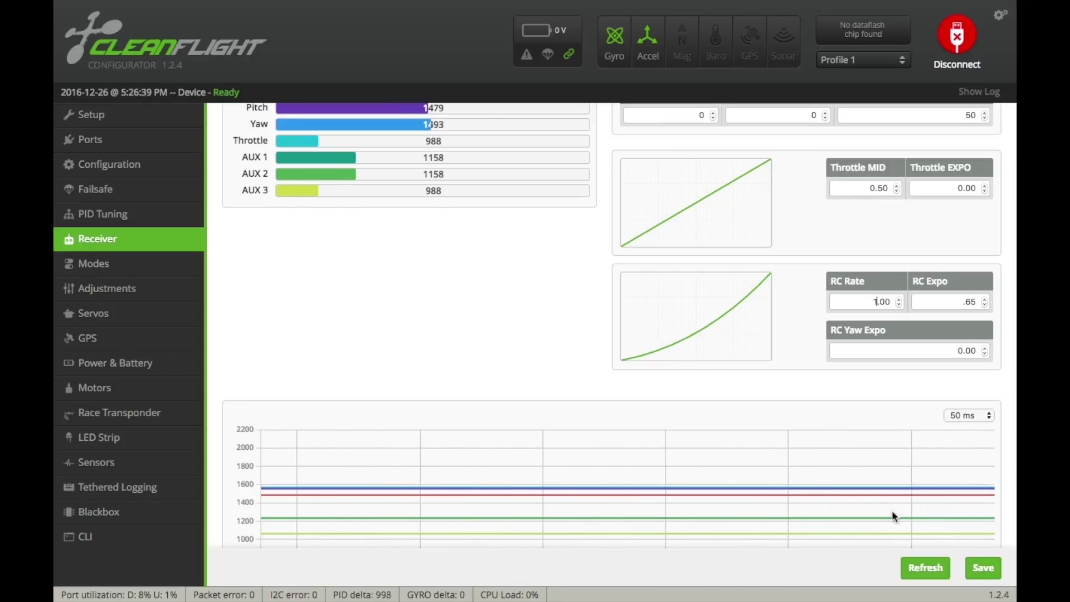
scroll(570, 268, up, 5)
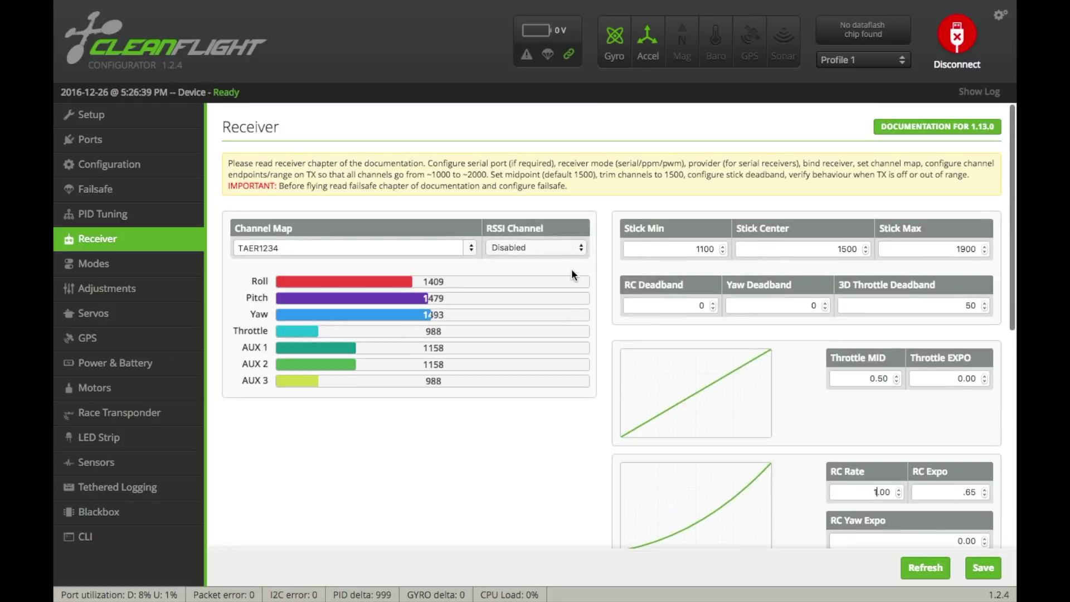
click(981, 567)
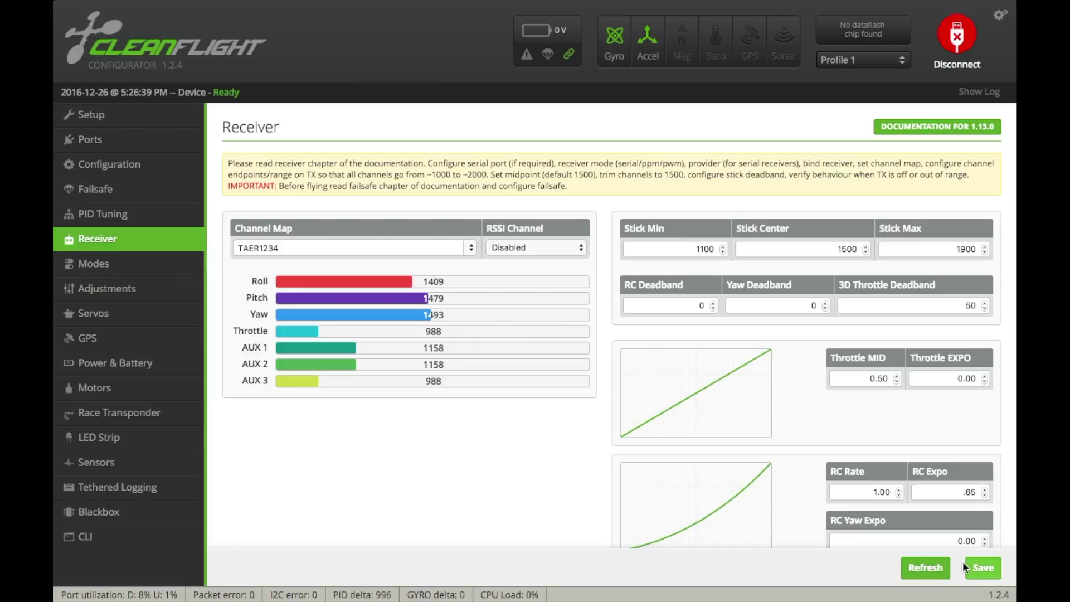
click(106, 265)
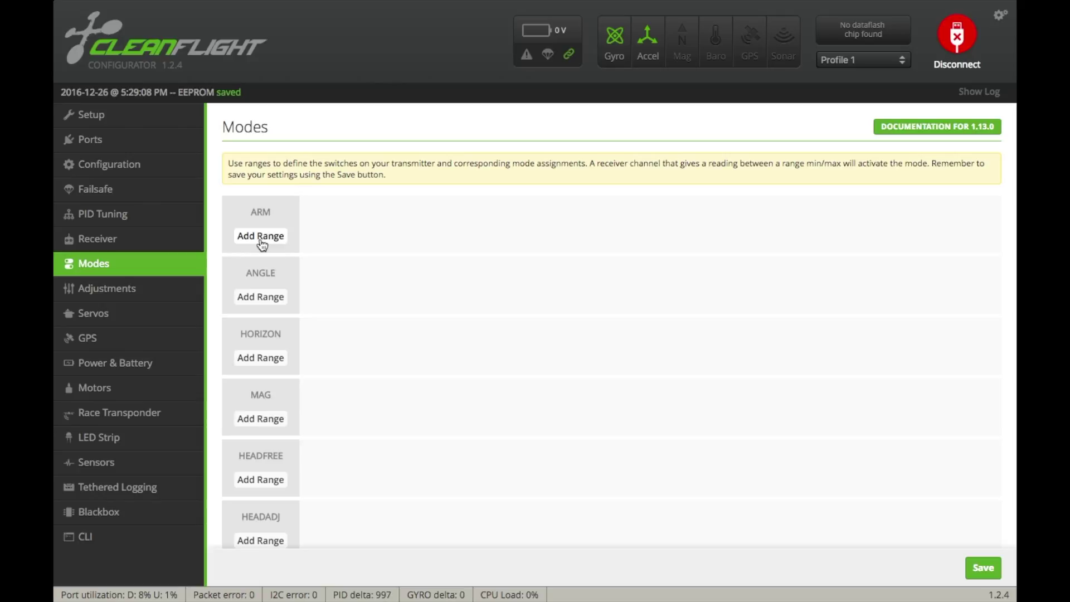
Add an AUX 1 range of 1300–2100 for ARM and save it
click(261, 237)
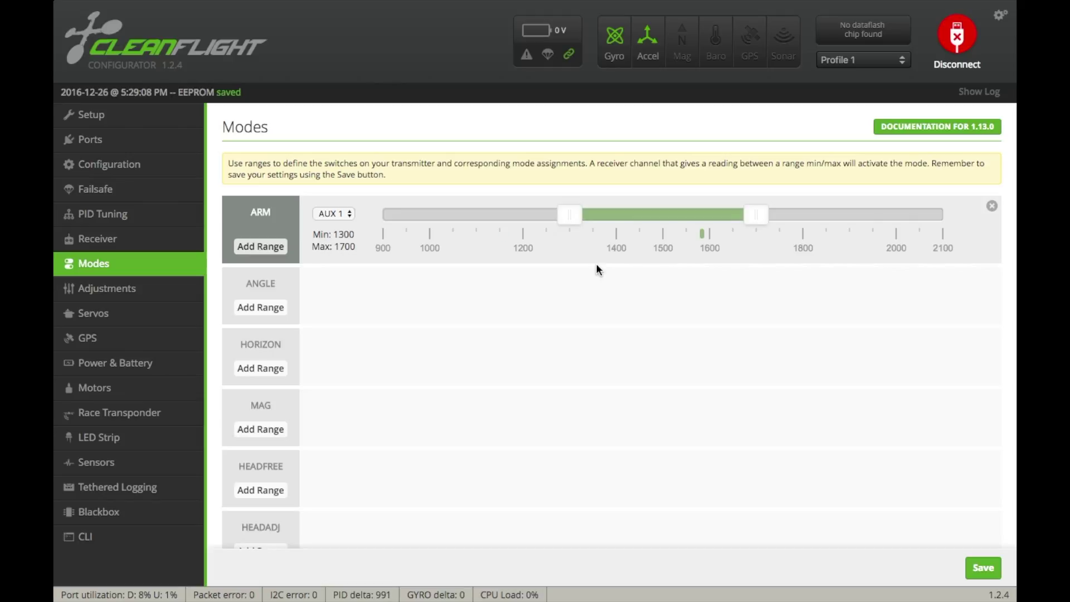
drag(756, 222, 943, 218)
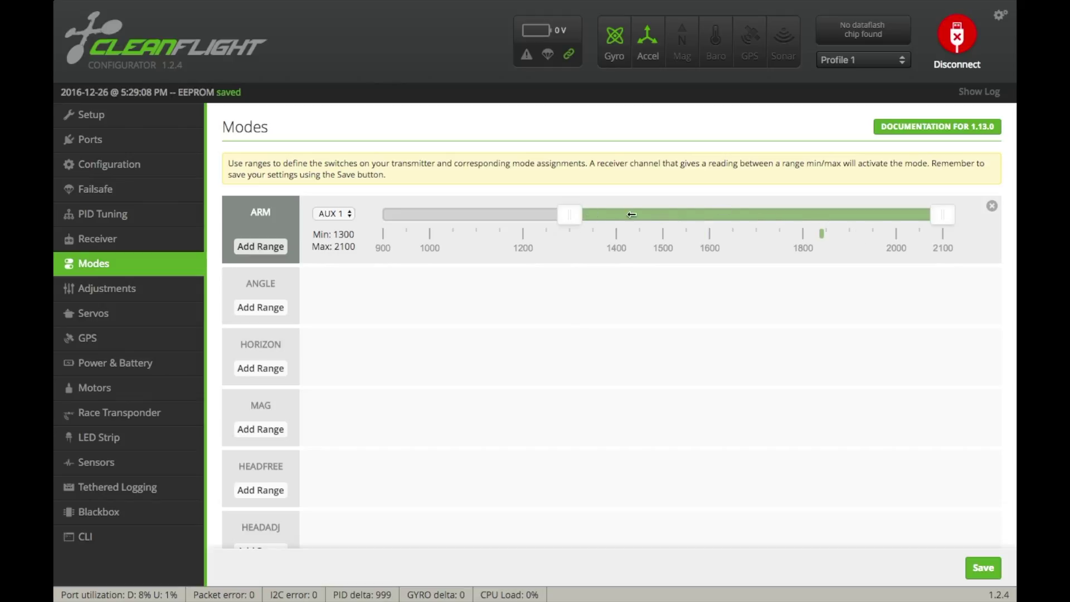
click(982, 567)
mouse_move(526, 60)
Add AUX 1 ranges of 1300–1700 under both ANGLE and HORIZON
click(256, 308)
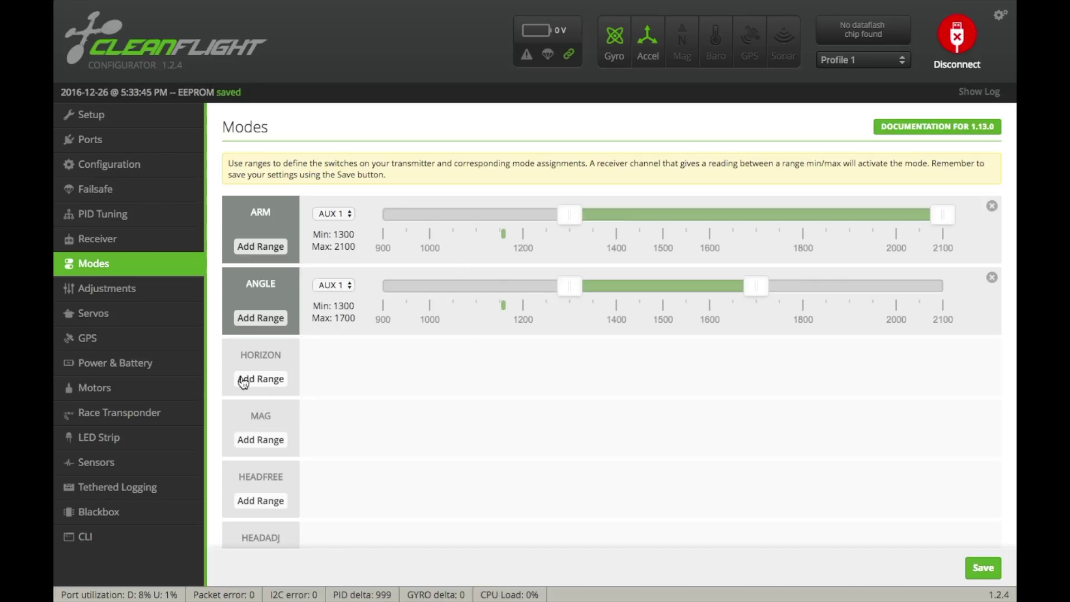
click(246, 378)
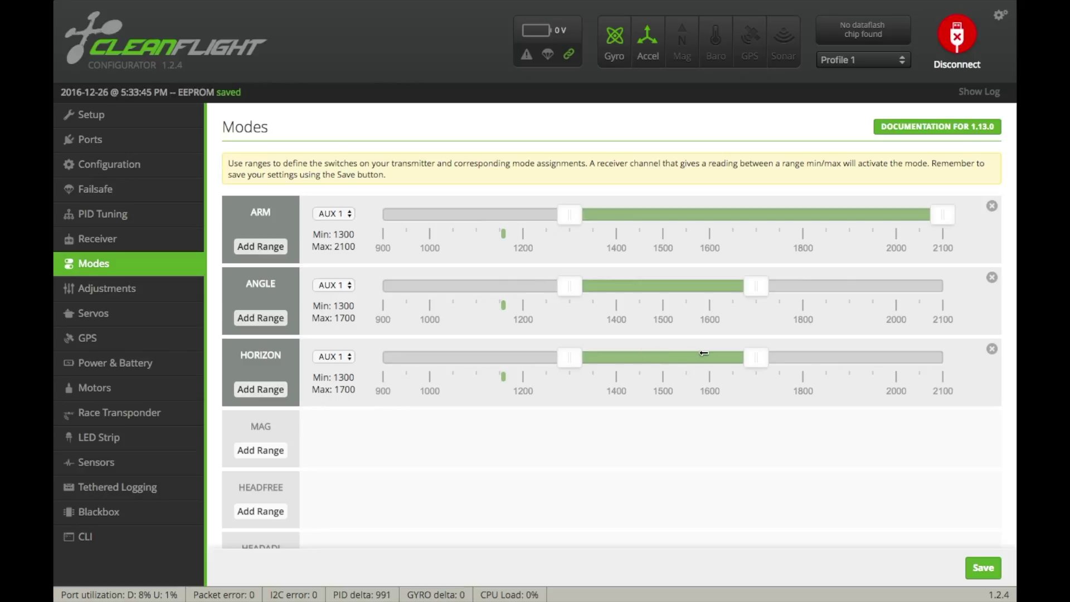
Set HORIZON's AUX 1 range to span 1700–2075 and save the mode ranges to the board
drag(756, 356, 934, 359)
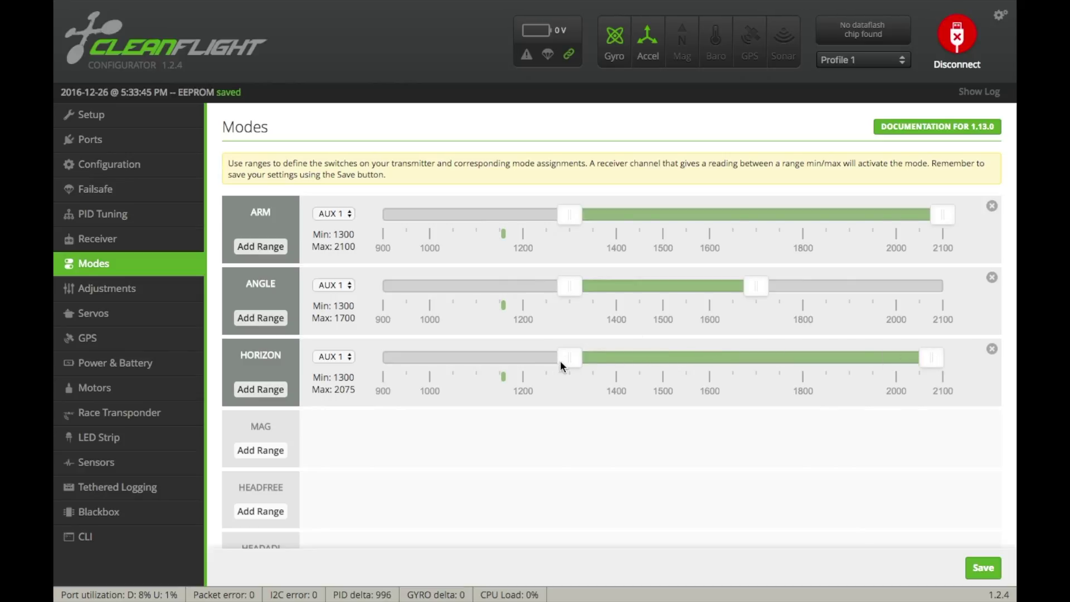
drag(561, 359, 743, 359)
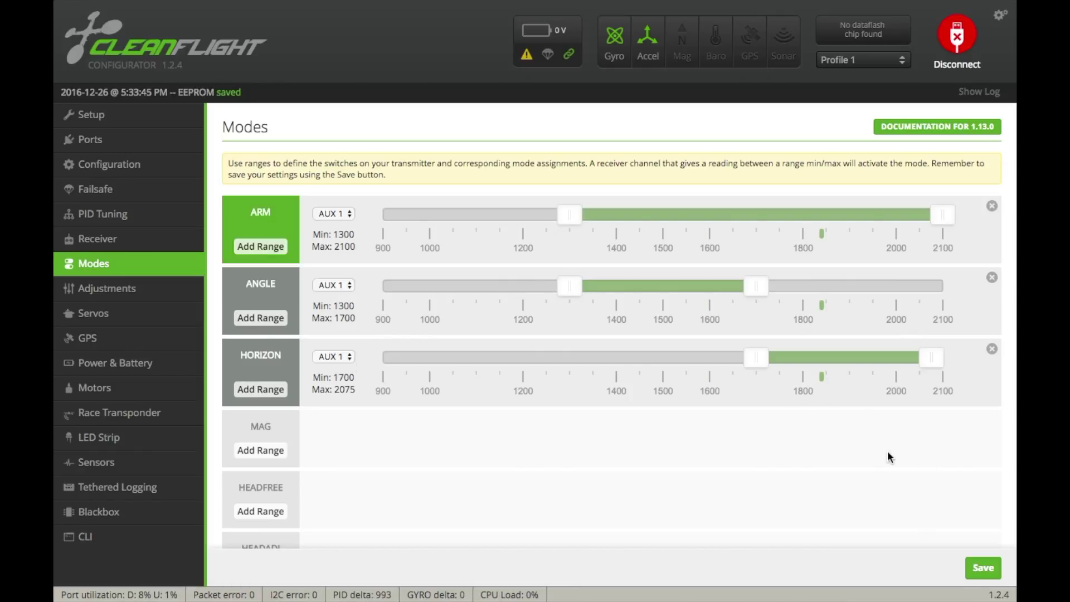
click(983, 567)
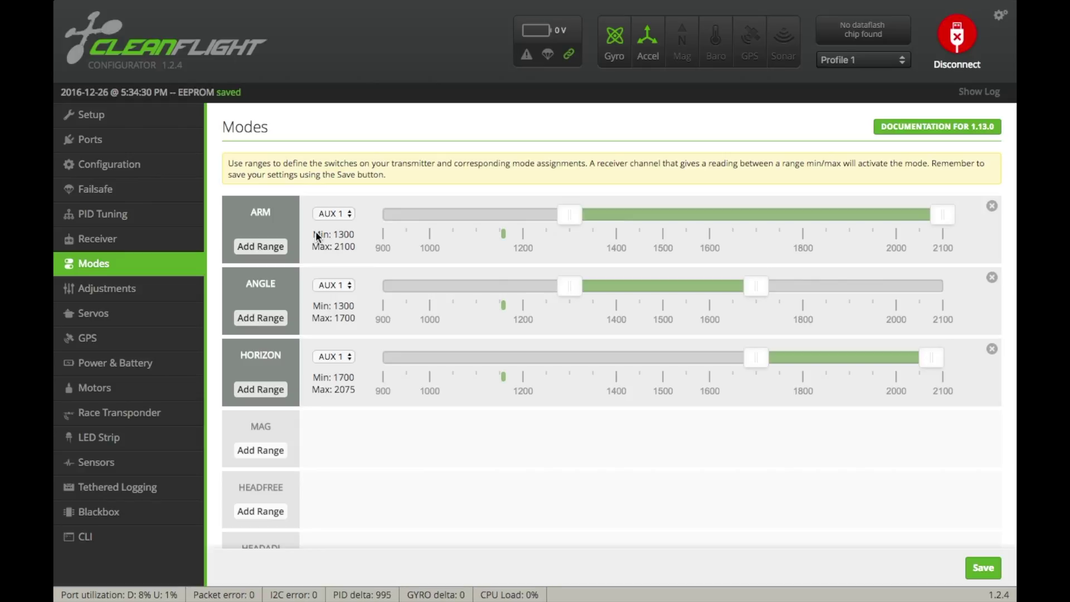